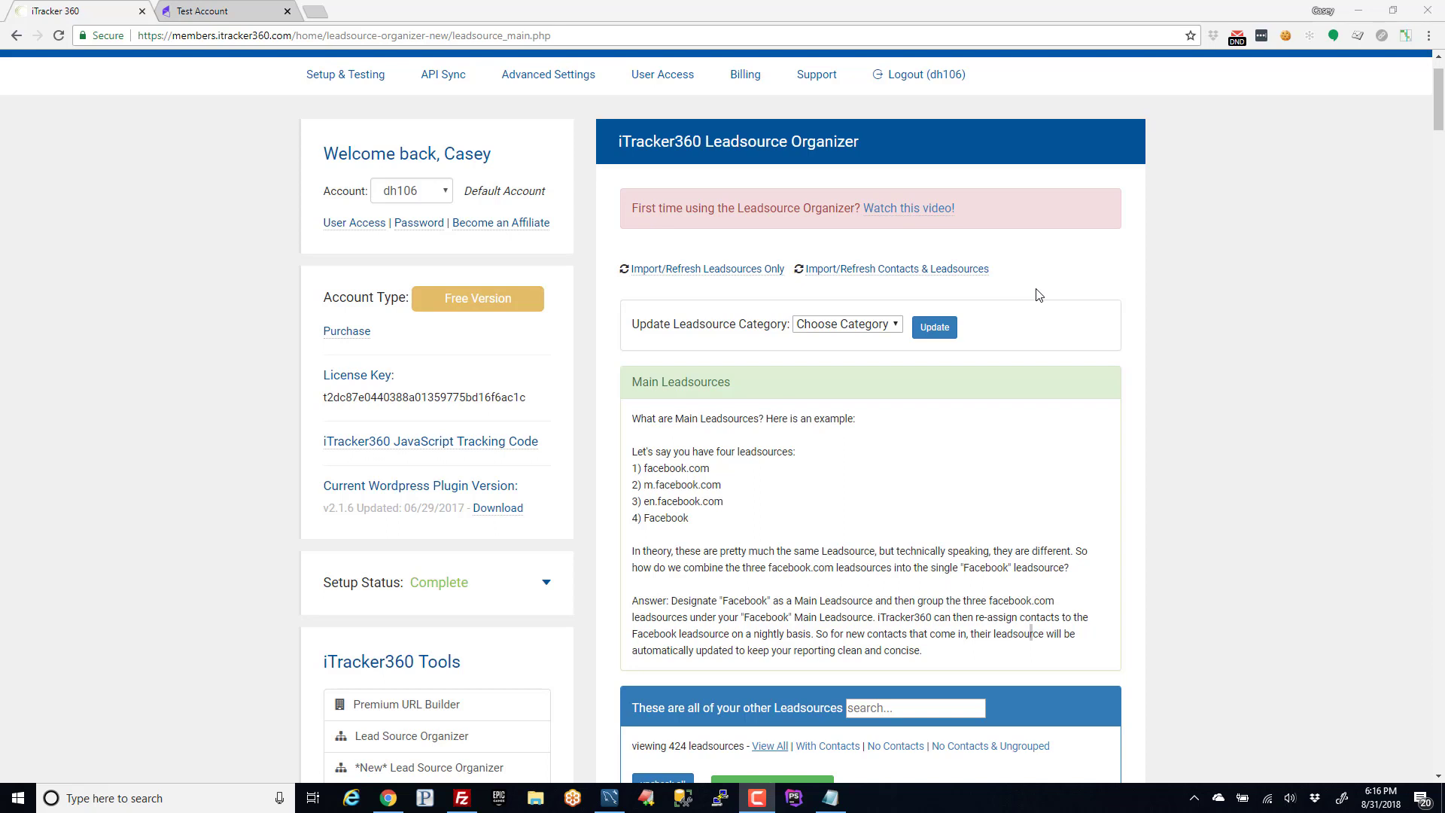
- Review the Main Leadsources example in the organizer, then inspect the test contact's name and Lead Source in Infusionsoft
{"action": "left_click_drag", "start_coordinate": [639, 418], "coordinate": [924, 652]}
{"action": "left_click", "coordinate": [689, 517]}
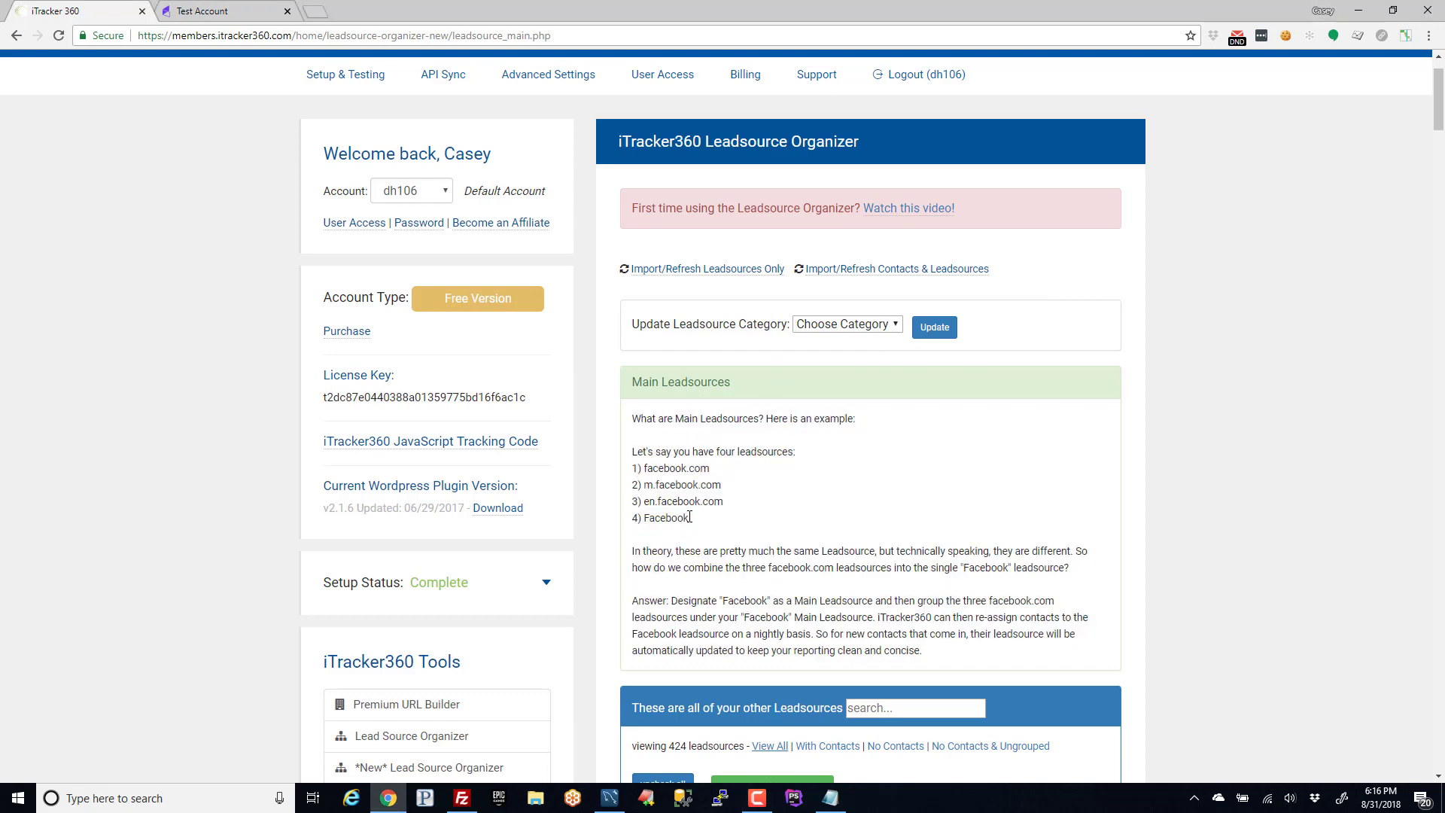
{"action": "left_click", "coordinate": [214, 11]}
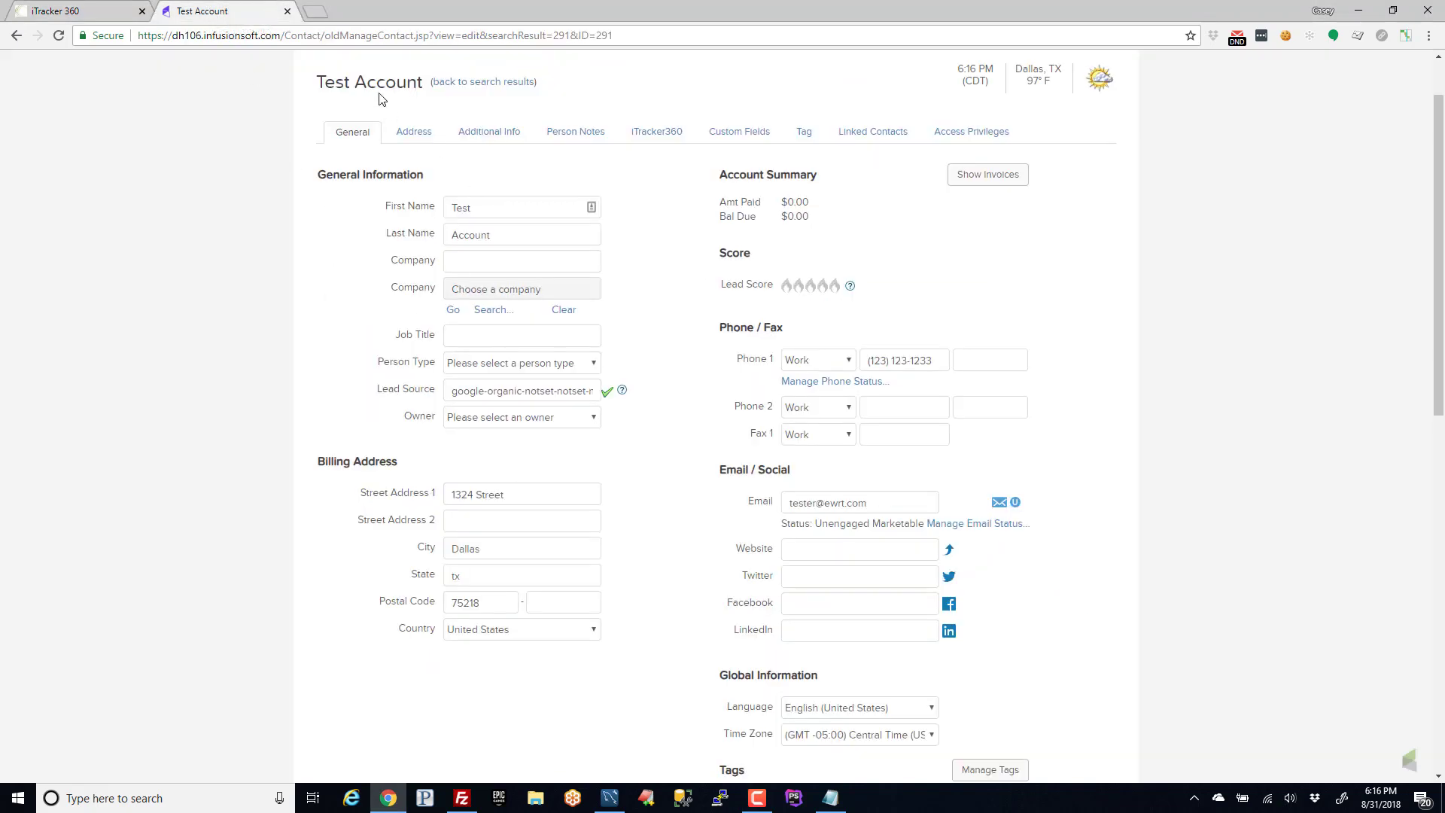
{"action": "left_click_drag", "start_coordinate": [317, 82], "coordinate": [406, 82]}
{"action": "left_click", "coordinate": [269, 97]}
{"action": "left_click_drag", "start_coordinate": [522, 392], "coordinate": [587, 412]}
{"action": "left_click", "coordinate": [270, 384]}
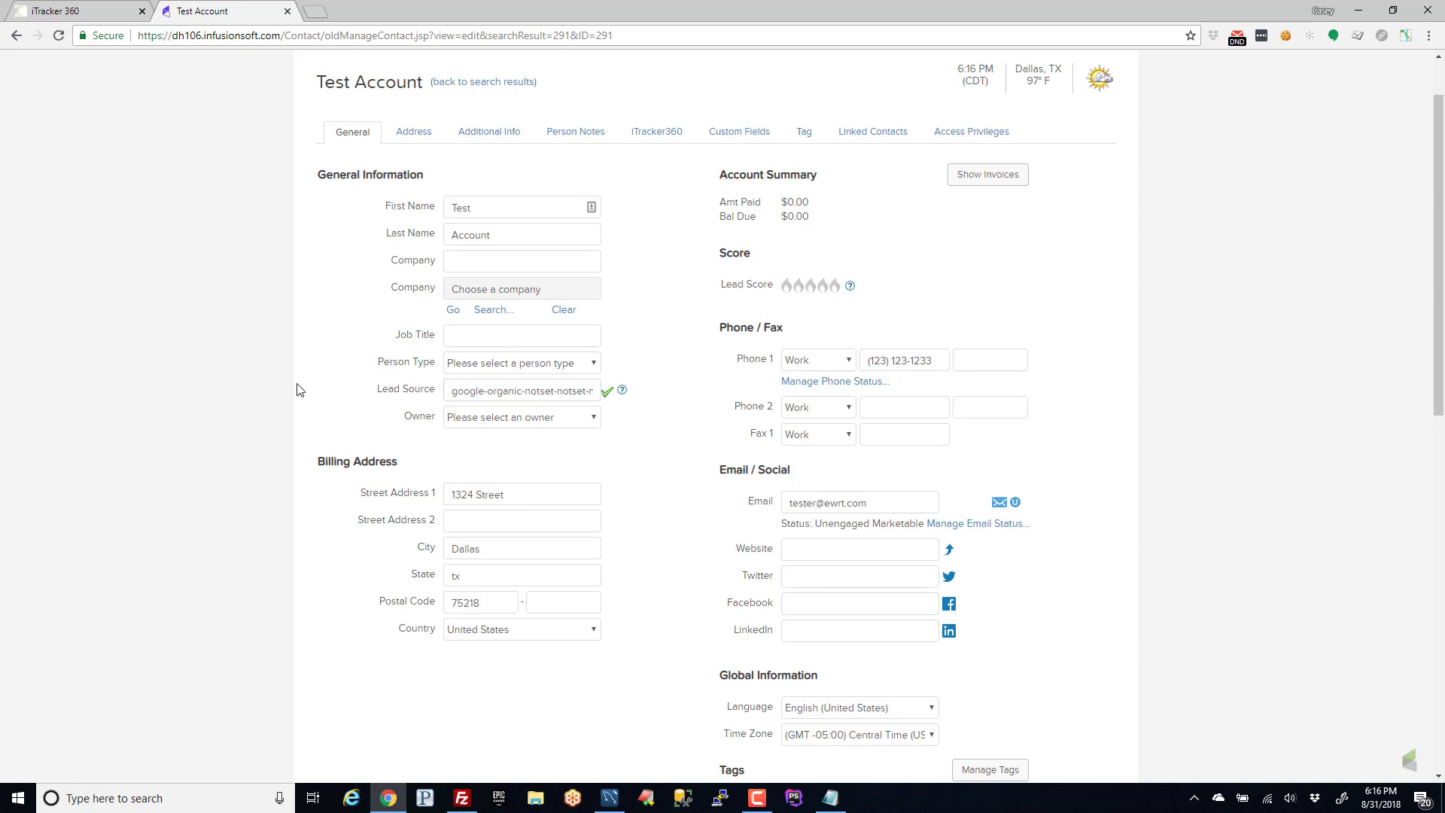
- Set the test contact's Lead Source to Google
{"action": "left_click", "coordinate": [497, 392]}
{"action": "triple_click", "coordinate": [556, 392]}
{"action": "type", "text": "Google"}
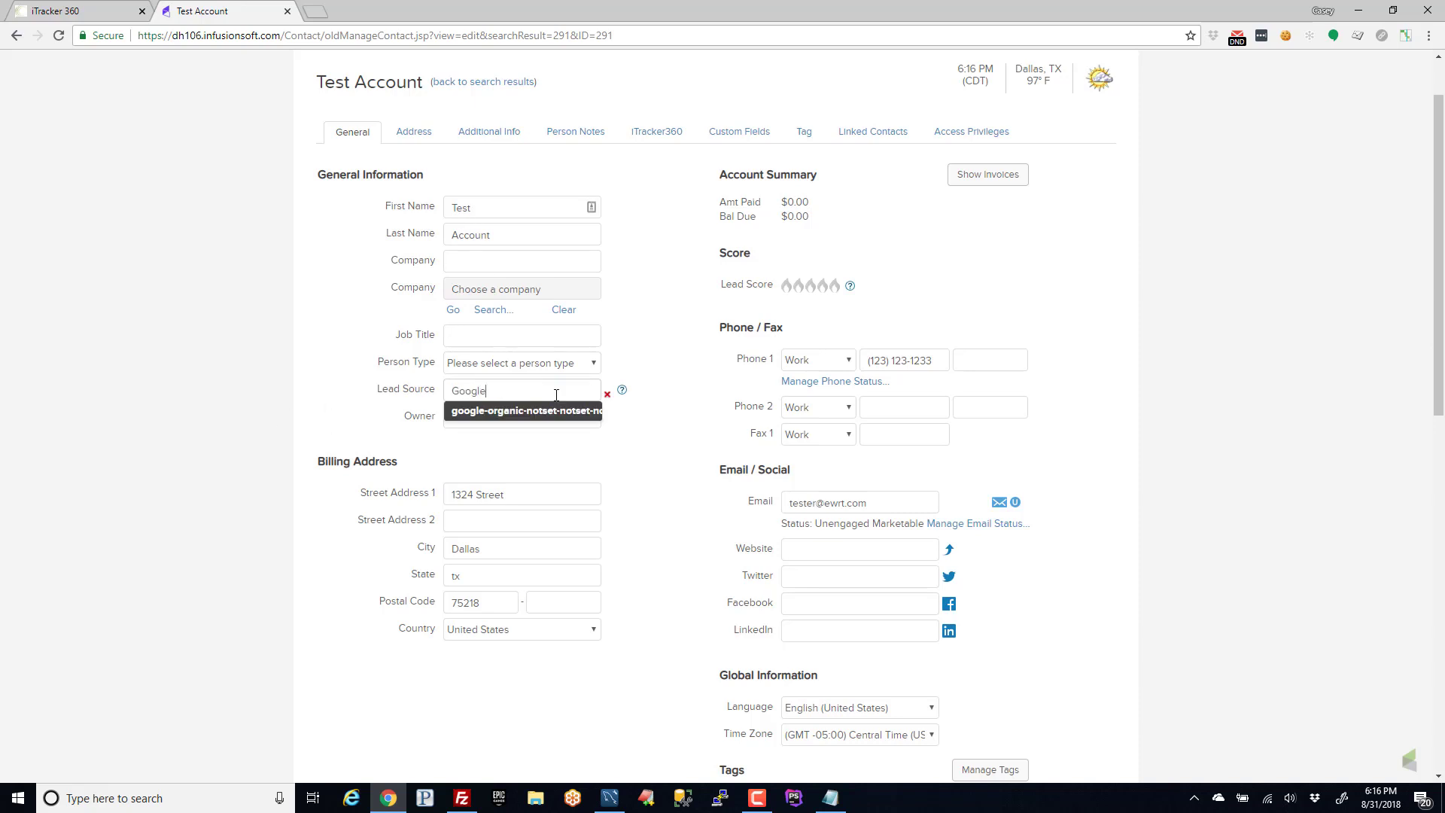
{"action": "left_click", "coordinate": [530, 412]}
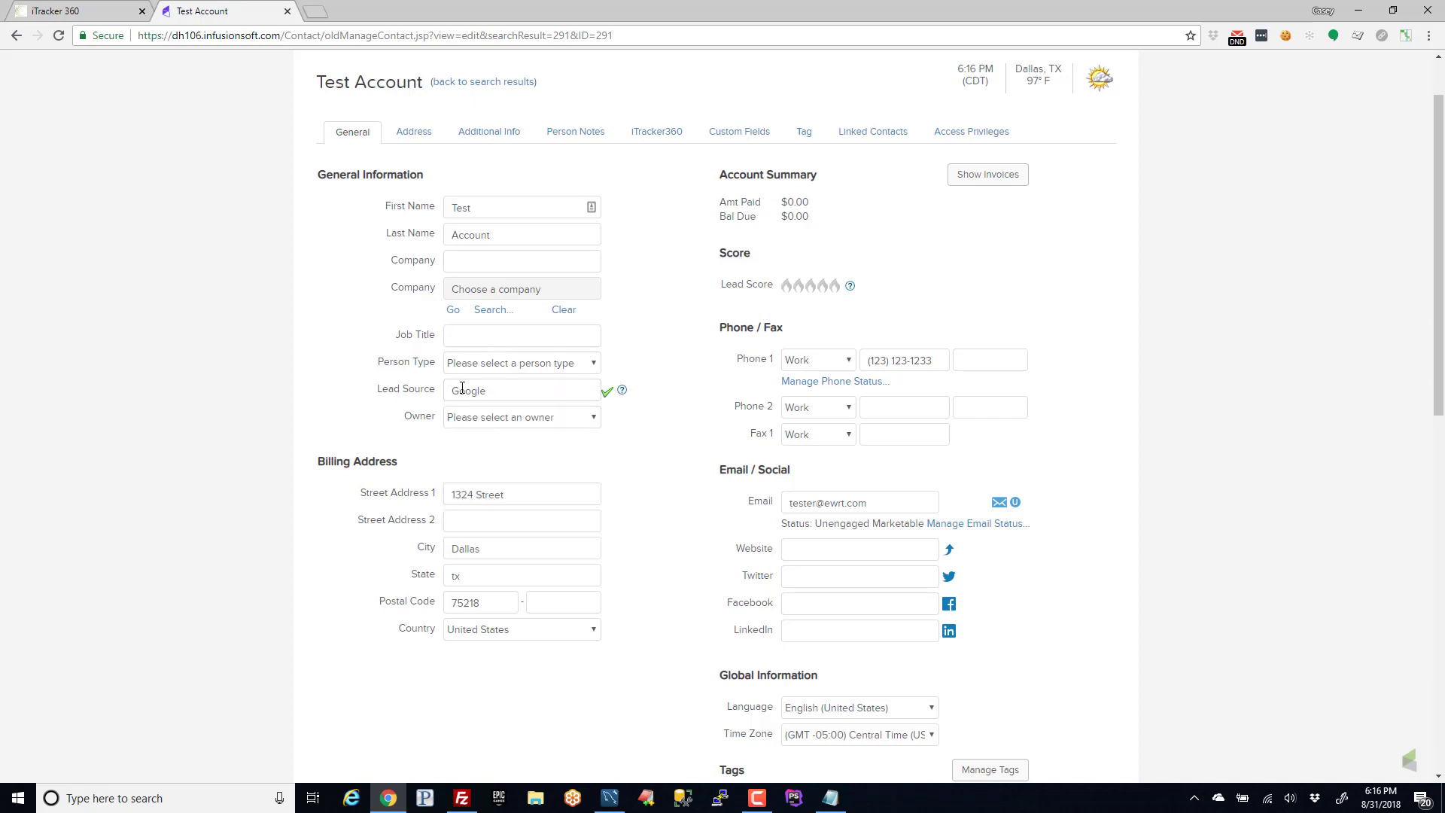
{"action": "left_click_drag", "start_coordinate": [506, 394], "coordinate": [339, 393]}
{"action": "left_click", "coordinate": [200, 369]}
{"action": "left_click_drag", "start_coordinate": [496, 390], "coordinate": [240, 374]}
{"action": "left_click", "coordinate": [201, 372]}
{"action": "left_click_drag", "start_coordinate": [506, 401], "coordinate": [489, 390]}
{"action": "left_click", "coordinate": [505, 390]}
{"action": "left_click", "coordinate": [138, 344]}
- Return to the iTracker360 Leadsource Organizer and run the import/refresh of both contacts and leadsources
{"action": "left_click", "coordinate": [81, 7]}
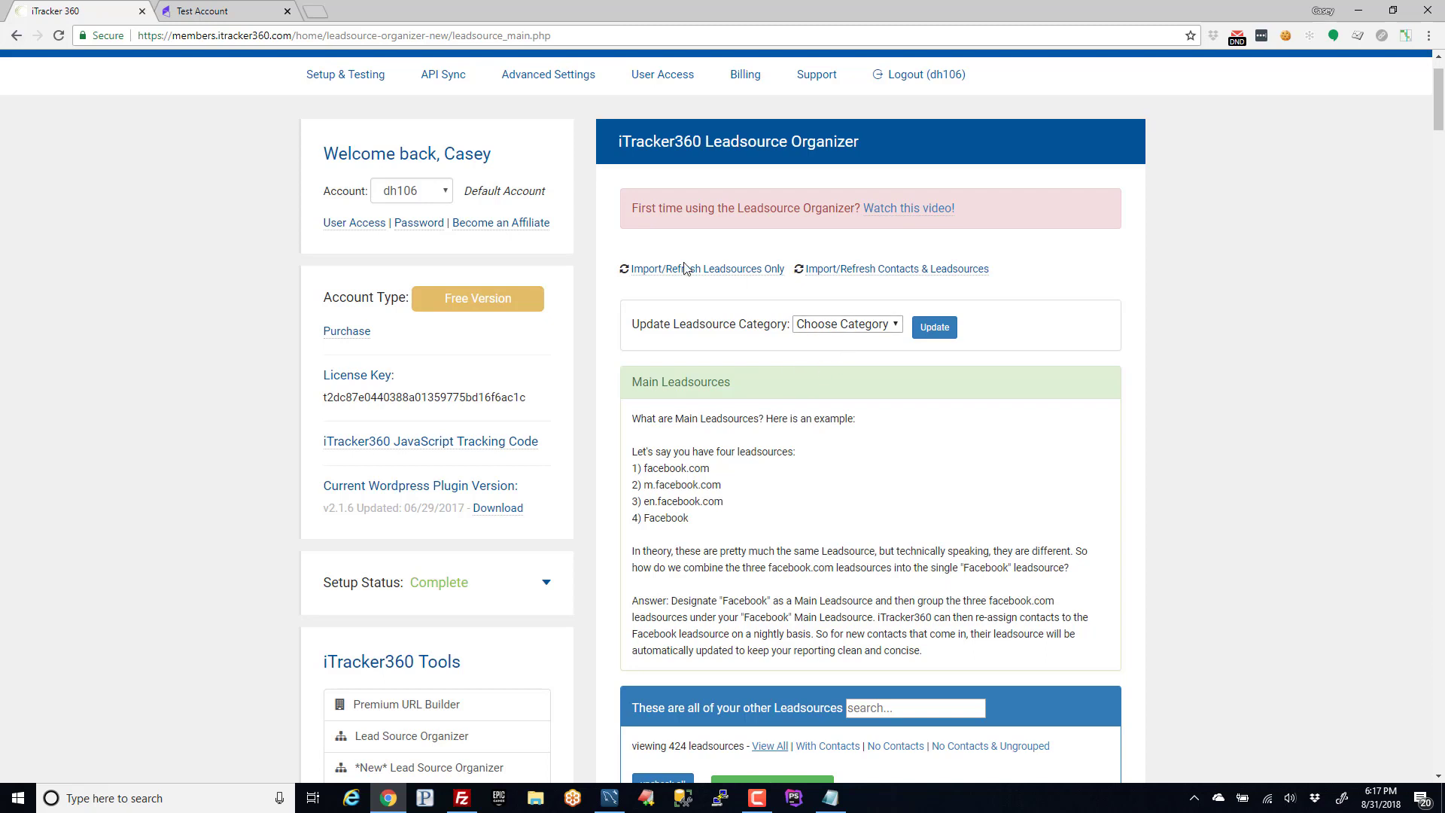
{"action": "left_click_drag", "start_coordinate": [645, 143], "coordinate": [799, 198]}
{"action": "left_click", "coordinate": [1036, 163]}
{"action": "scroll", "coordinate": [1110, 300], "scroll_direction": "down", "scroll_amount": 1}
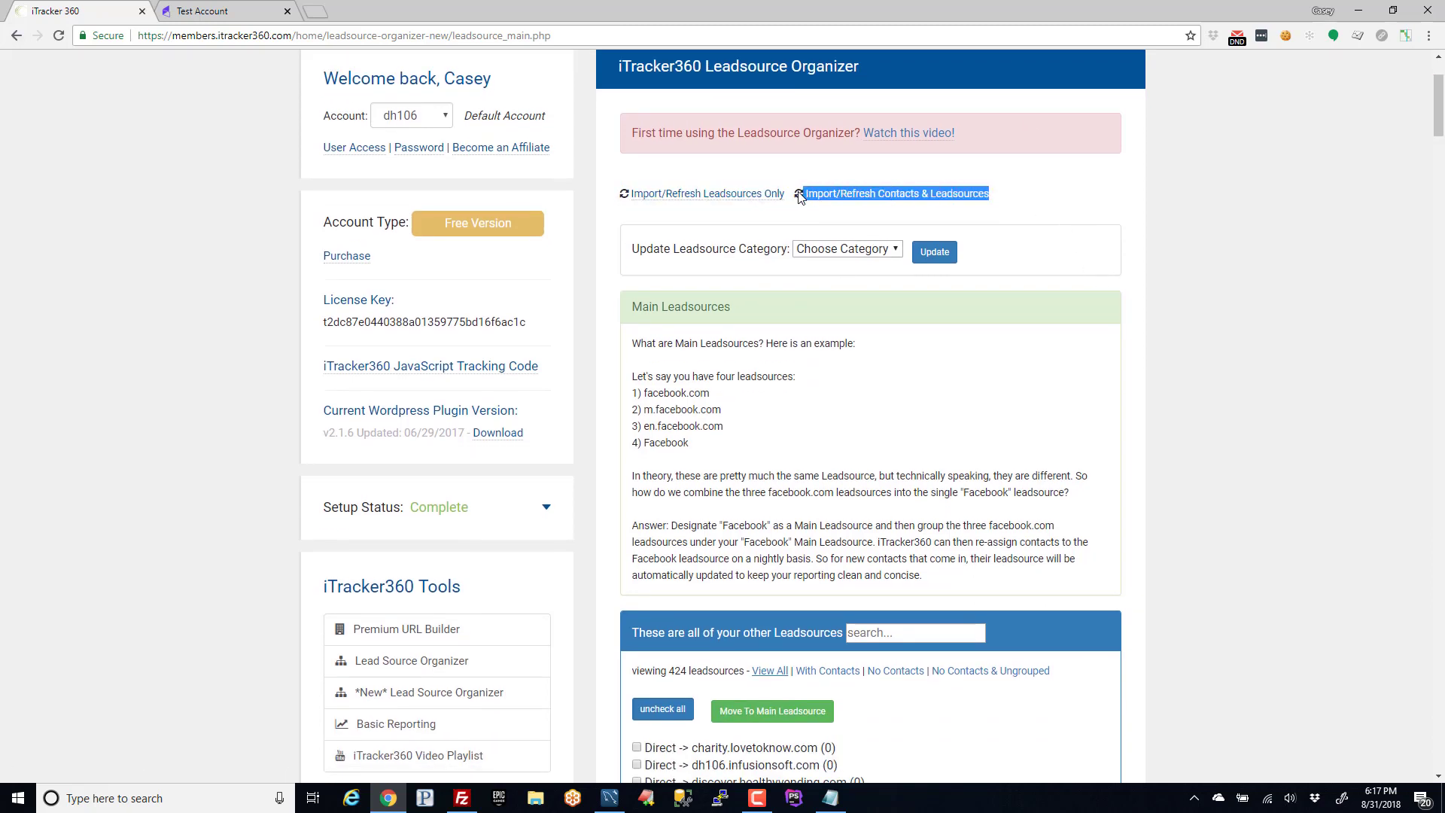
{"action": "left_click", "coordinate": [897, 206]}
{"action": "left_click", "coordinate": [895, 194]}
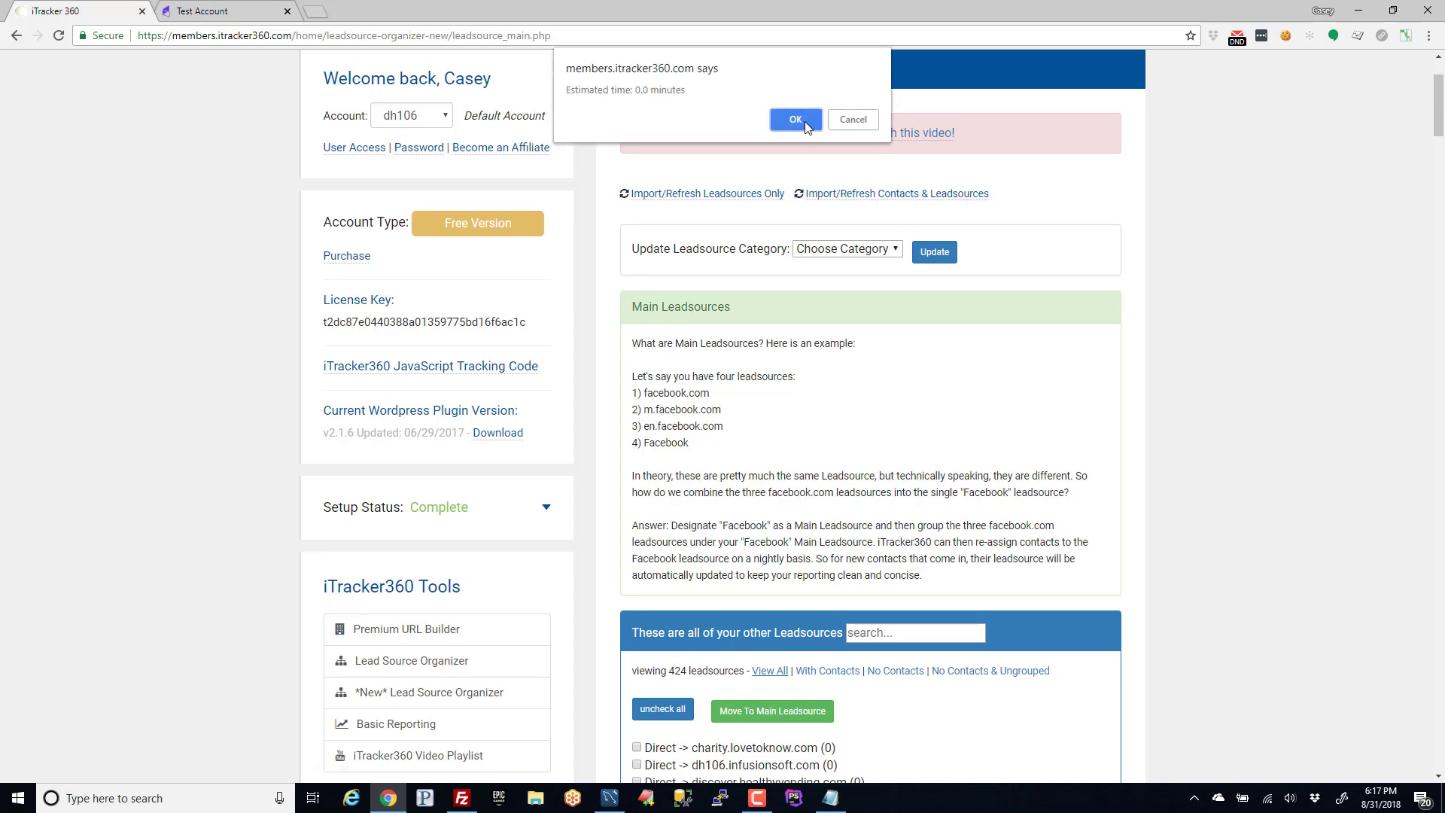
{"action": "left_click", "coordinate": [799, 120]}
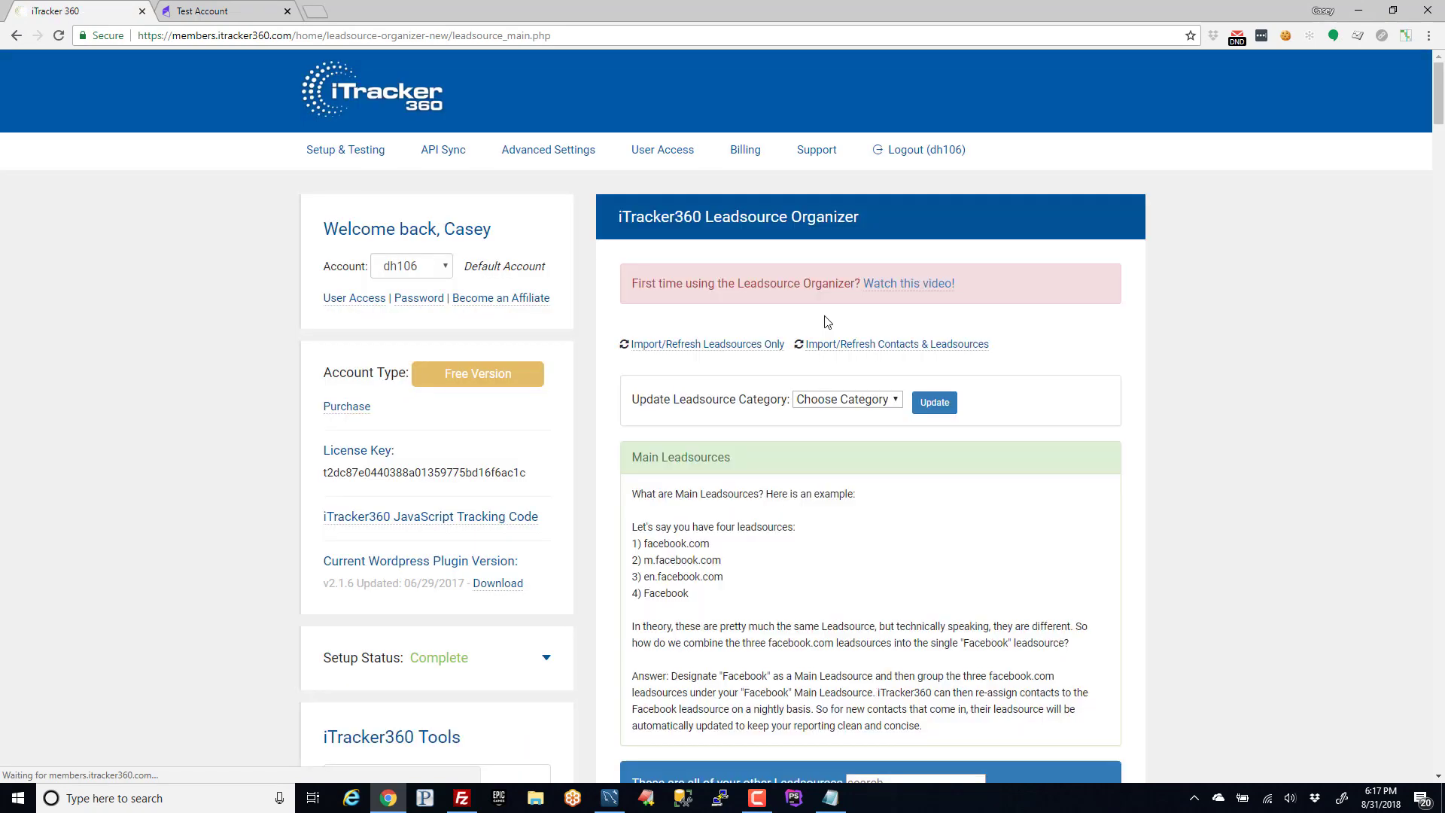
- Examine the full list of other leadsources, including their categories and contact counts
{"action": "scroll", "coordinate": [871, 341], "scroll_direction": "down", "scroll_amount": 3}
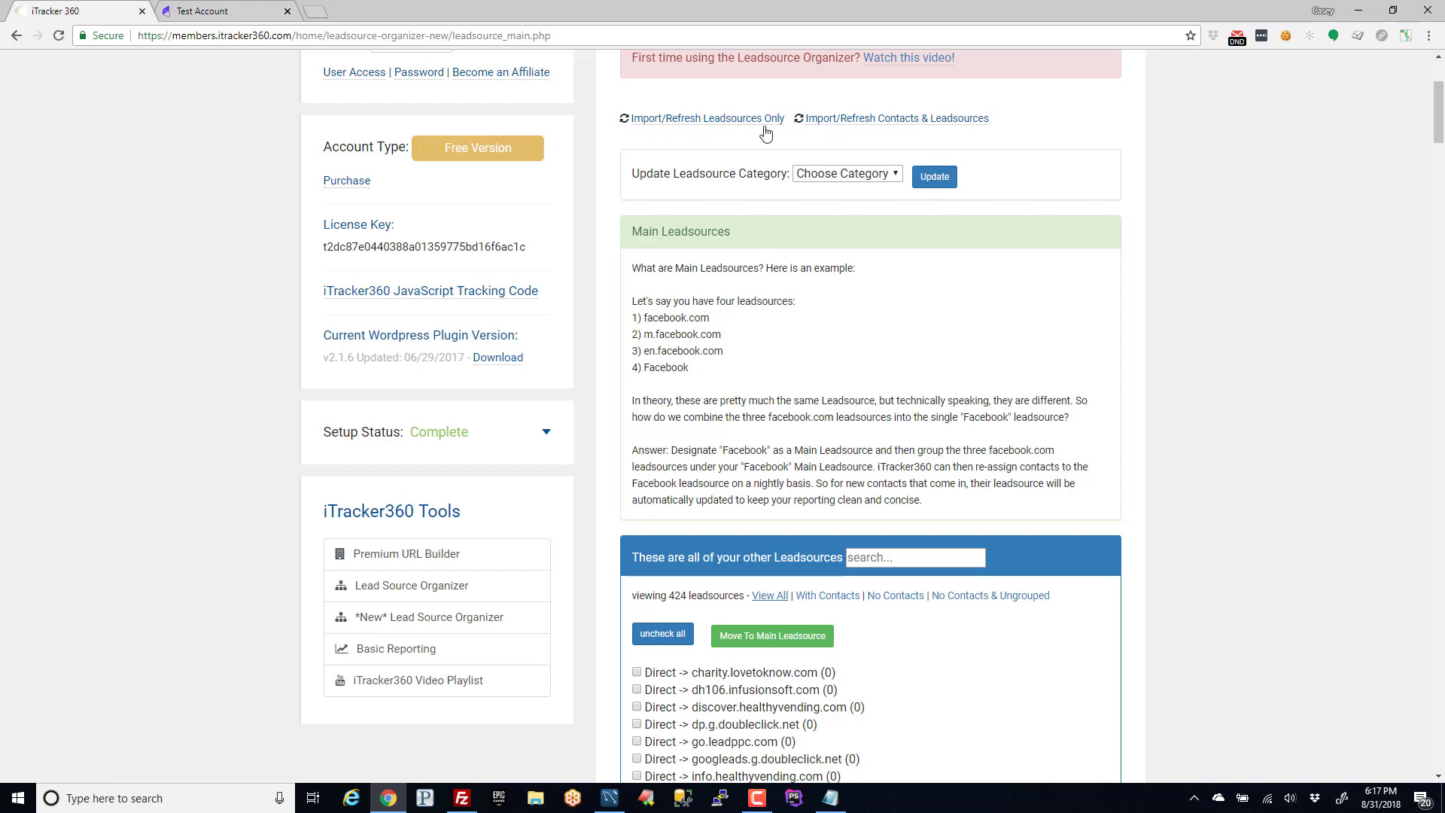
{"action": "scroll", "coordinate": [886, 251], "scroll_direction": "down", "scroll_amount": 1}
{"action": "scroll", "coordinate": [885, 250], "scroll_direction": "down", "scroll_amount": 3}
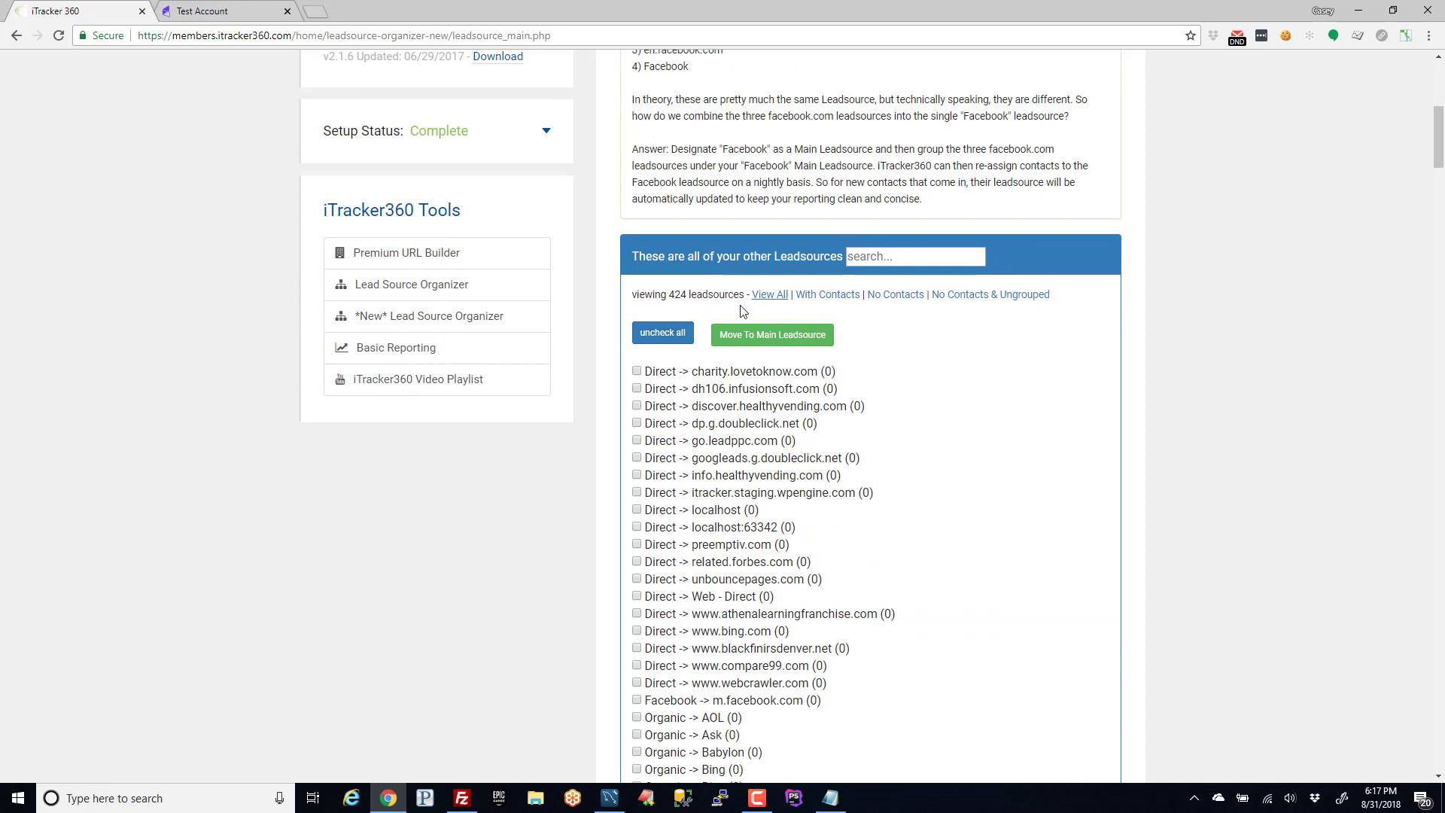
{"action": "left_click_drag", "start_coordinate": [632, 294], "coordinate": [725, 321]}
{"action": "left_click", "coordinate": [712, 315]}
{"action": "left_click_drag", "start_coordinate": [818, 374], "coordinate": [865, 412]}
{"action": "left_click", "coordinate": [685, 370]}
{"action": "left_click_drag", "start_coordinate": [686, 370], "coordinate": [883, 568]}
{"action": "scroll", "coordinate": [826, 471], "scroll_direction": "down", "scroll_amount": 6}
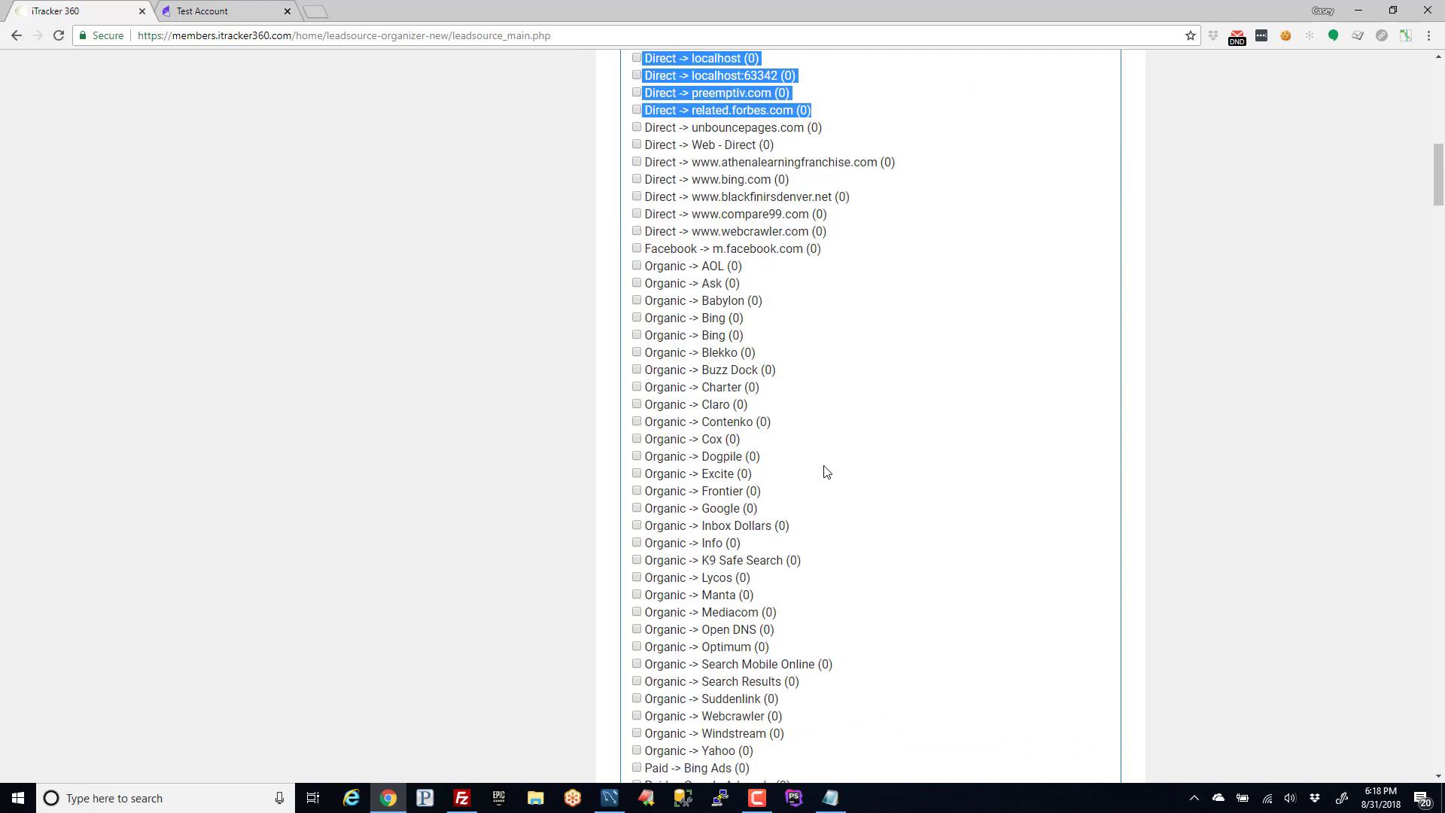
{"action": "scroll", "coordinate": [749, 432], "scroll_direction": "down", "scroll_amount": 6}
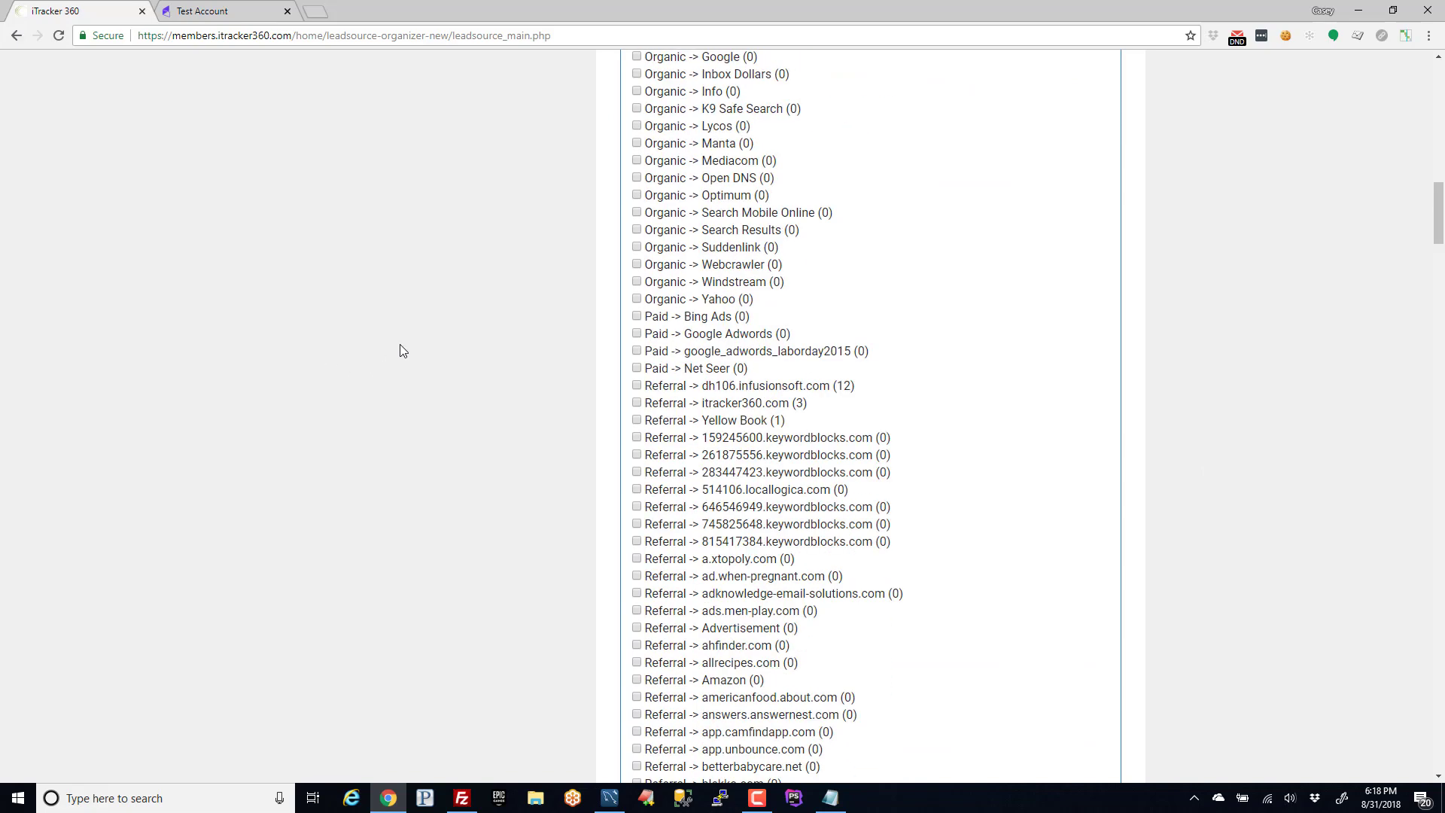
{"action": "scroll", "coordinate": [345, 416], "scroll_direction": "down", "scroll_amount": 13}
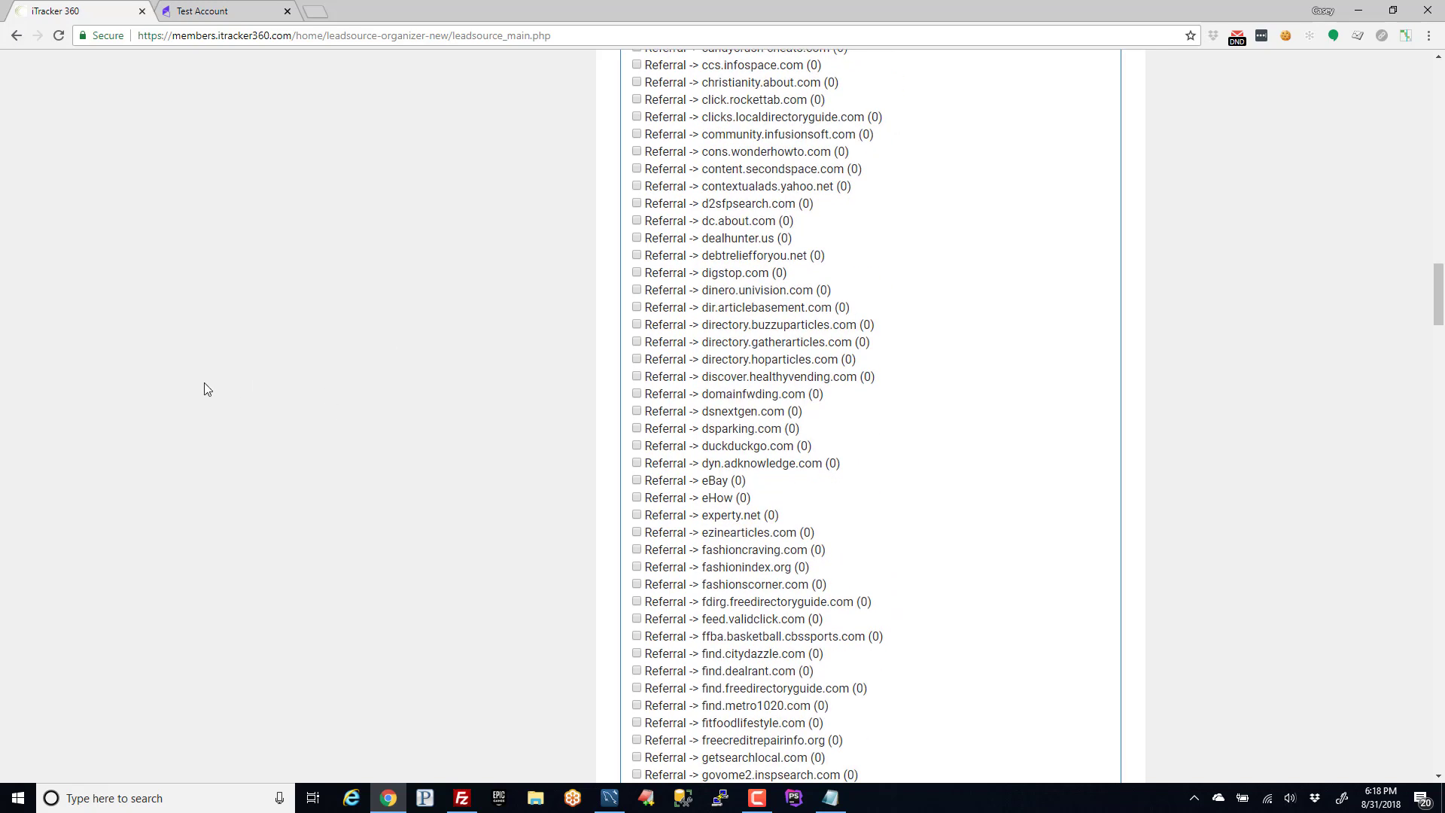
{"action": "scroll", "coordinate": [205, 383], "scroll_direction": "up", "scroll_amount": 20}
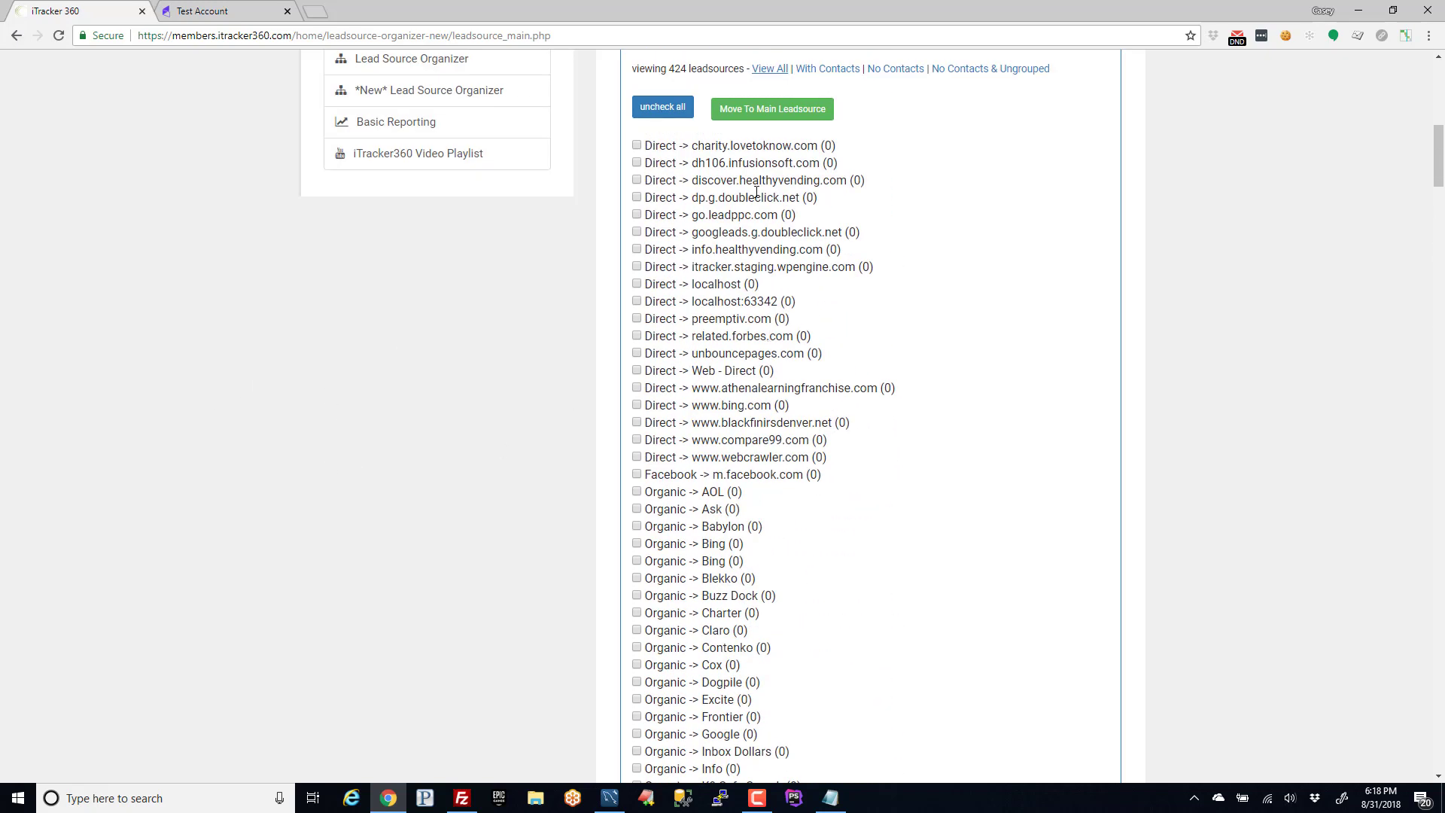
{"action": "left_click_drag", "start_coordinate": [838, 233], "coordinate": [889, 252]}
{"action": "left_click", "coordinate": [889, 253]}
{"action": "scroll", "coordinate": [775, 461], "scroll_direction": "down", "scroll_amount": 20}
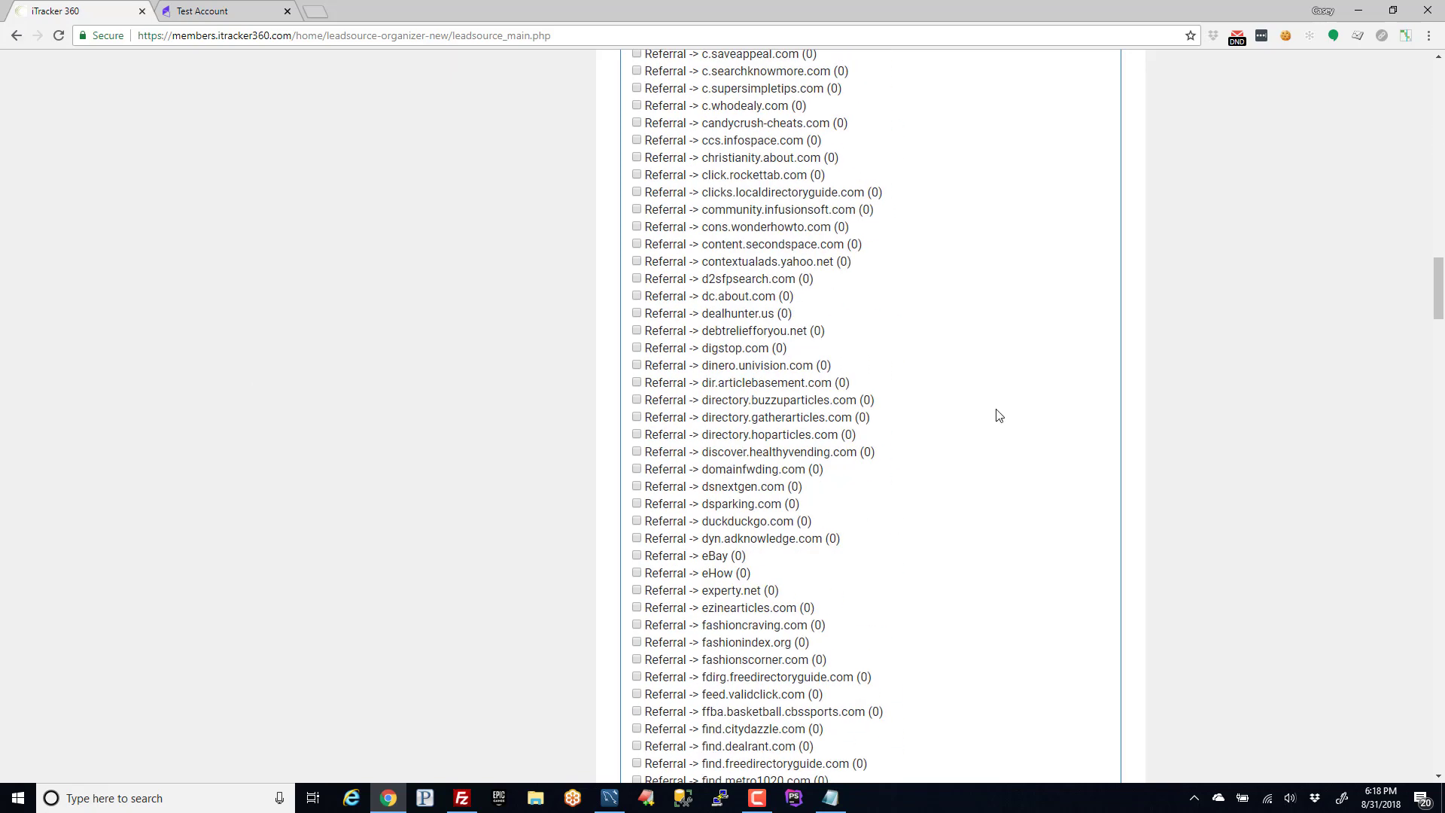
{"action": "left_click_drag", "start_coordinate": [1438, 297], "coordinate": [1404, 142]}
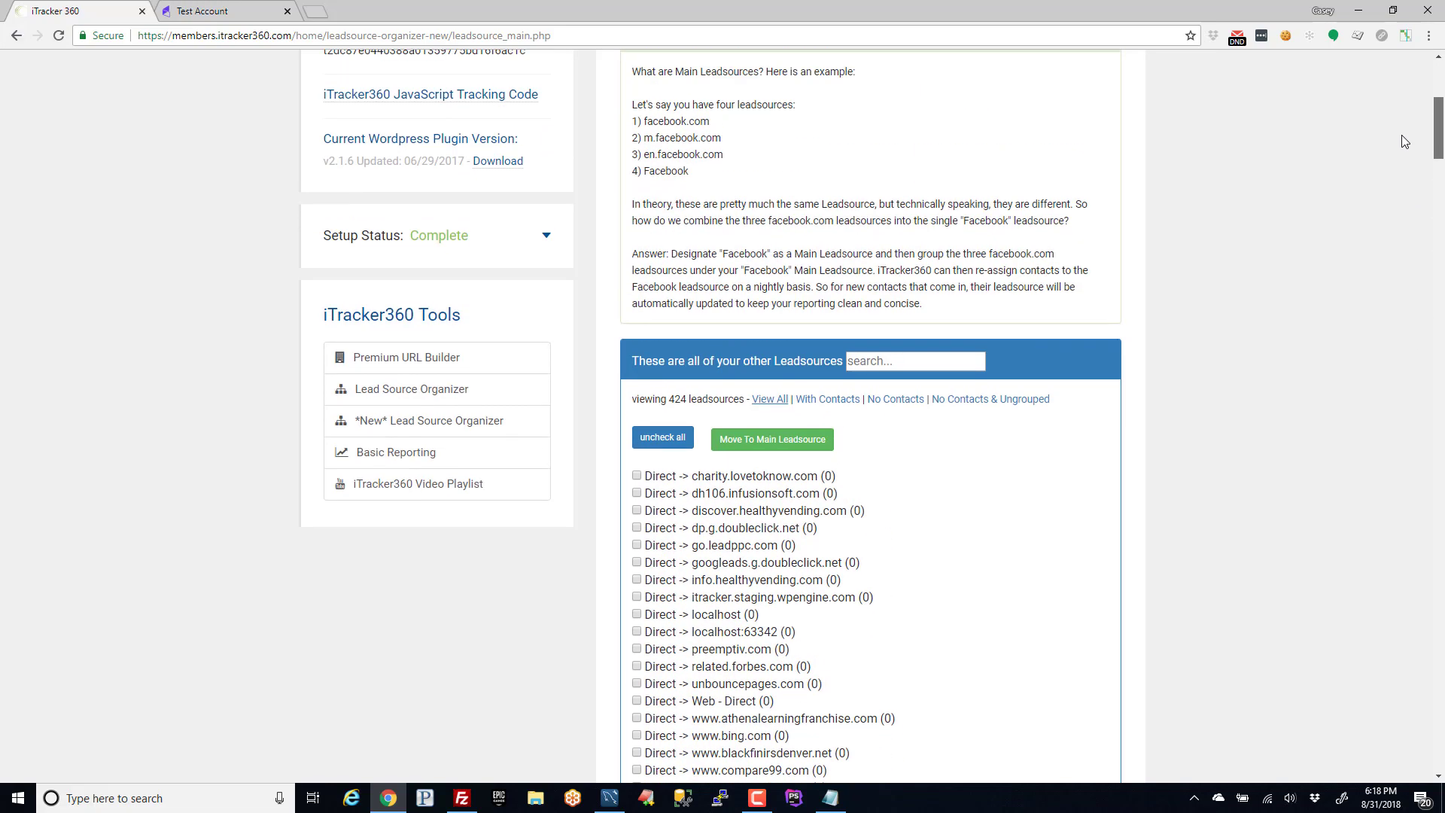
- Filter the list of other leadsources by "google"
{"action": "left_click", "coordinate": [870, 364]}
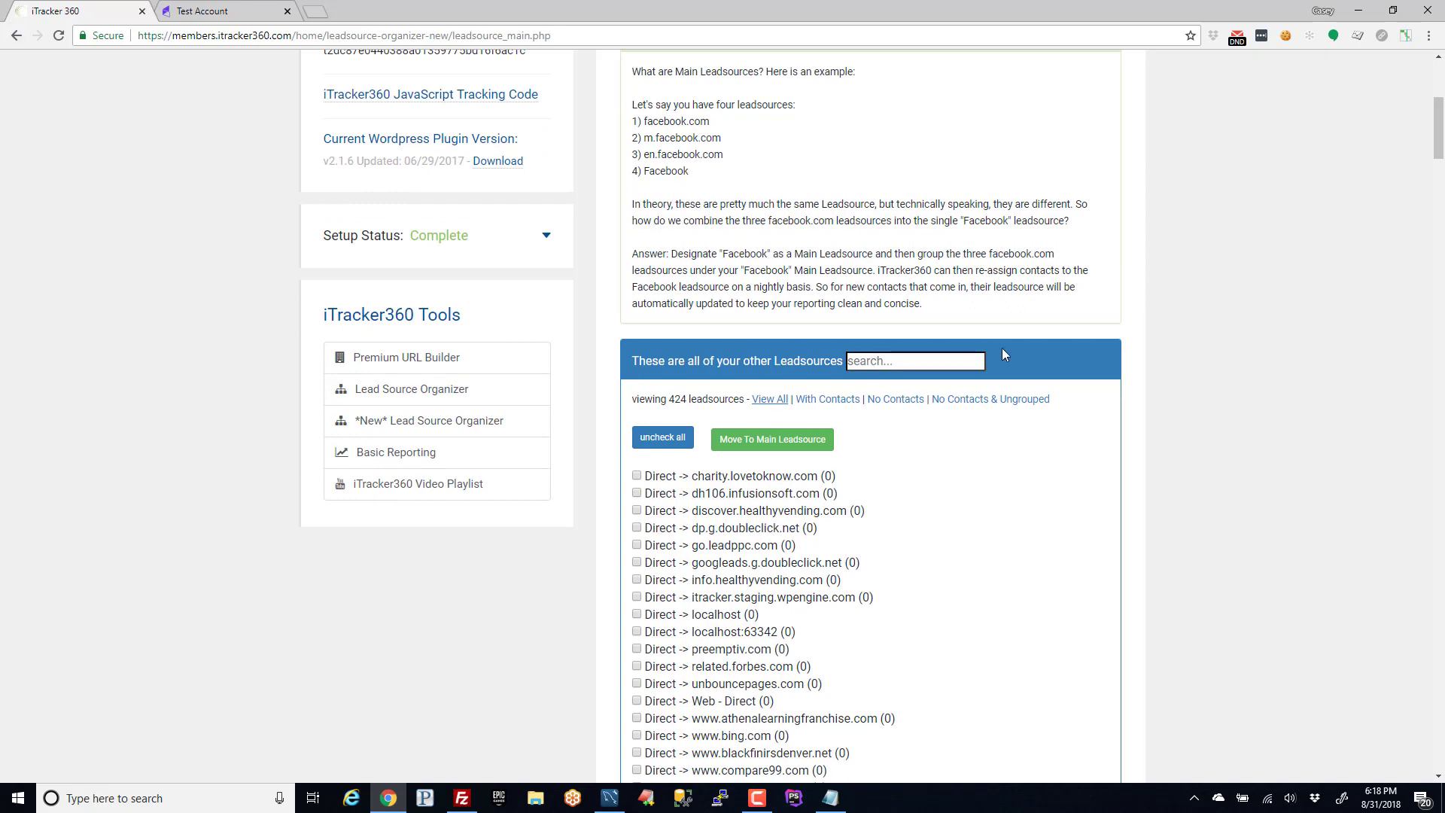
{"action": "type", "text": "google"}
{"action": "scroll", "coordinate": [698, 347], "scroll_direction": "down", "scroll_amount": 2}
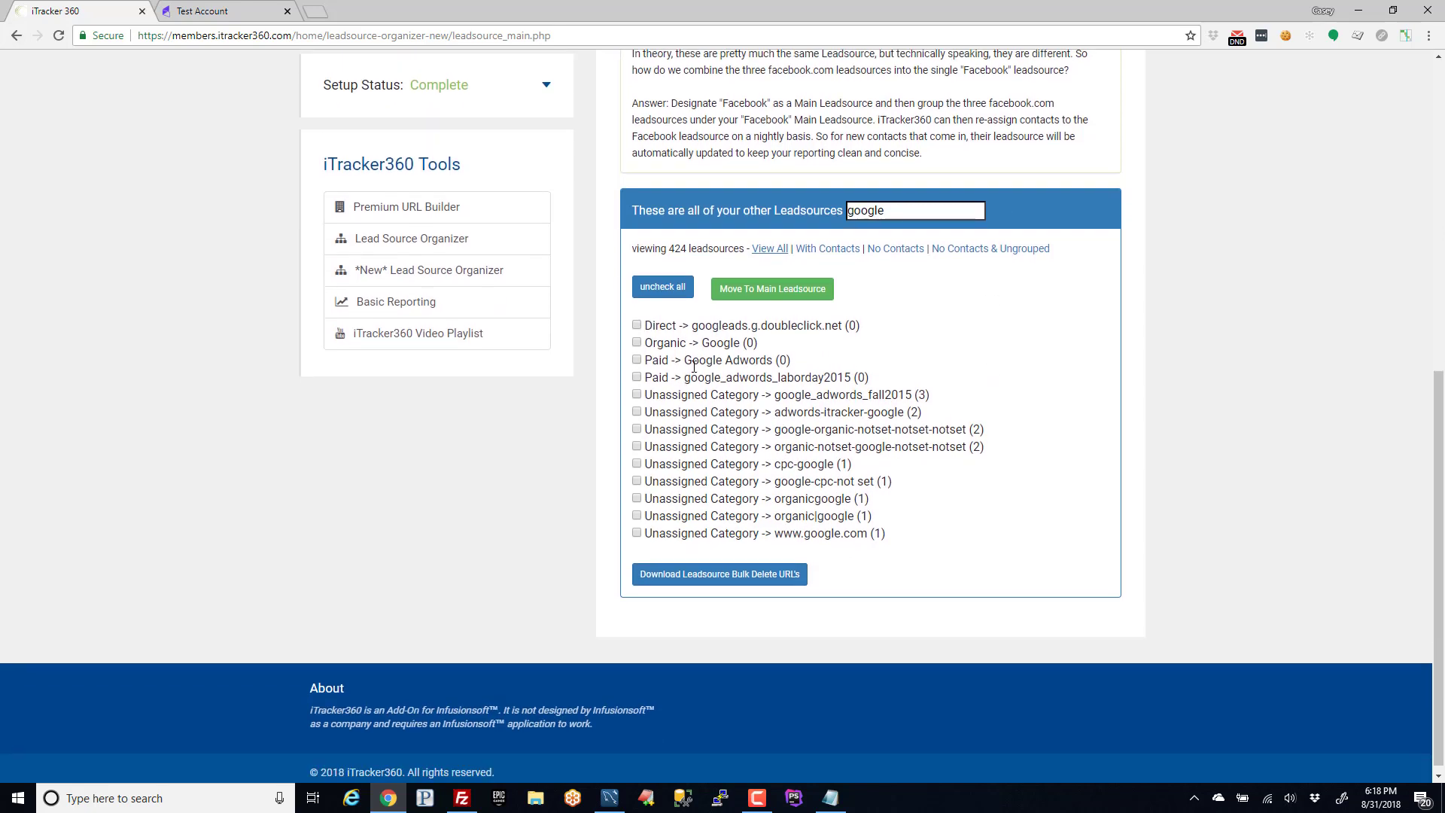
- Compare the Organic -> Google leadsource with the unassigned Google variants in the filtered list
{"action": "left_click_drag", "start_coordinate": [700, 343], "coordinate": [642, 341]}
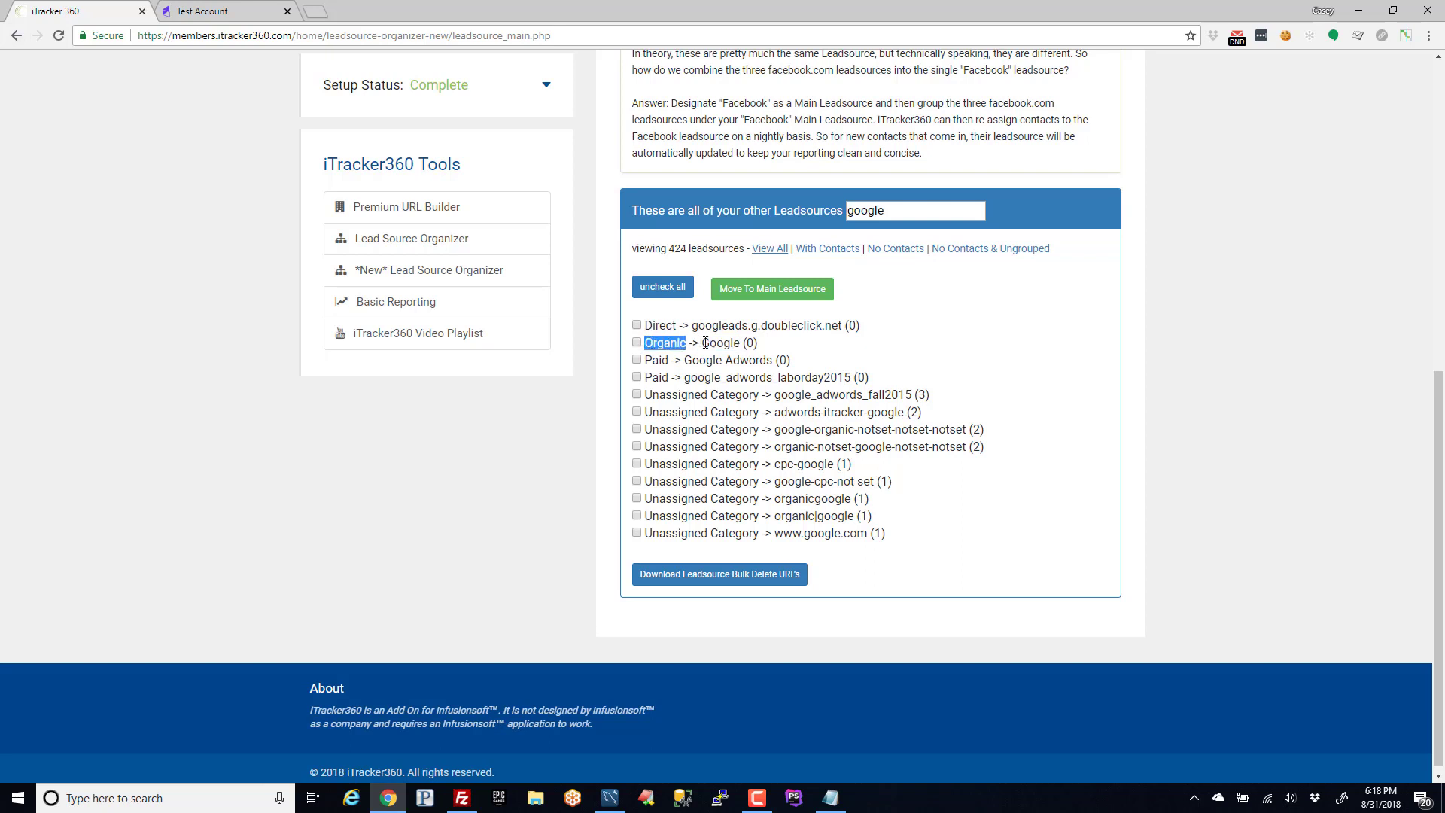
{"action": "left_click_drag", "start_coordinate": [701, 344], "coordinate": [740, 344]}
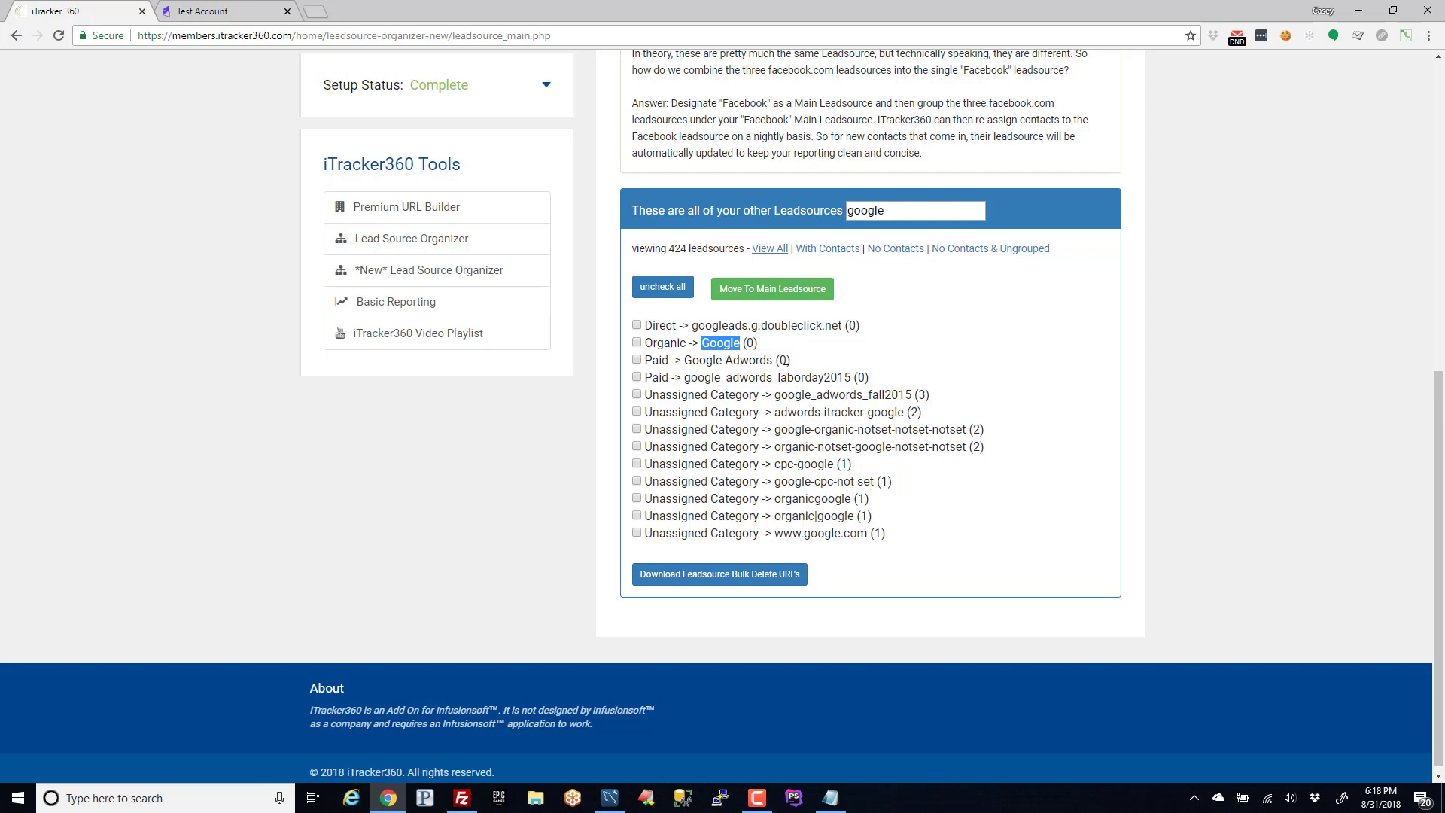
{"action": "left_click_drag", "start_coordinate": [781, 447], "coordinate": [856, 429]}
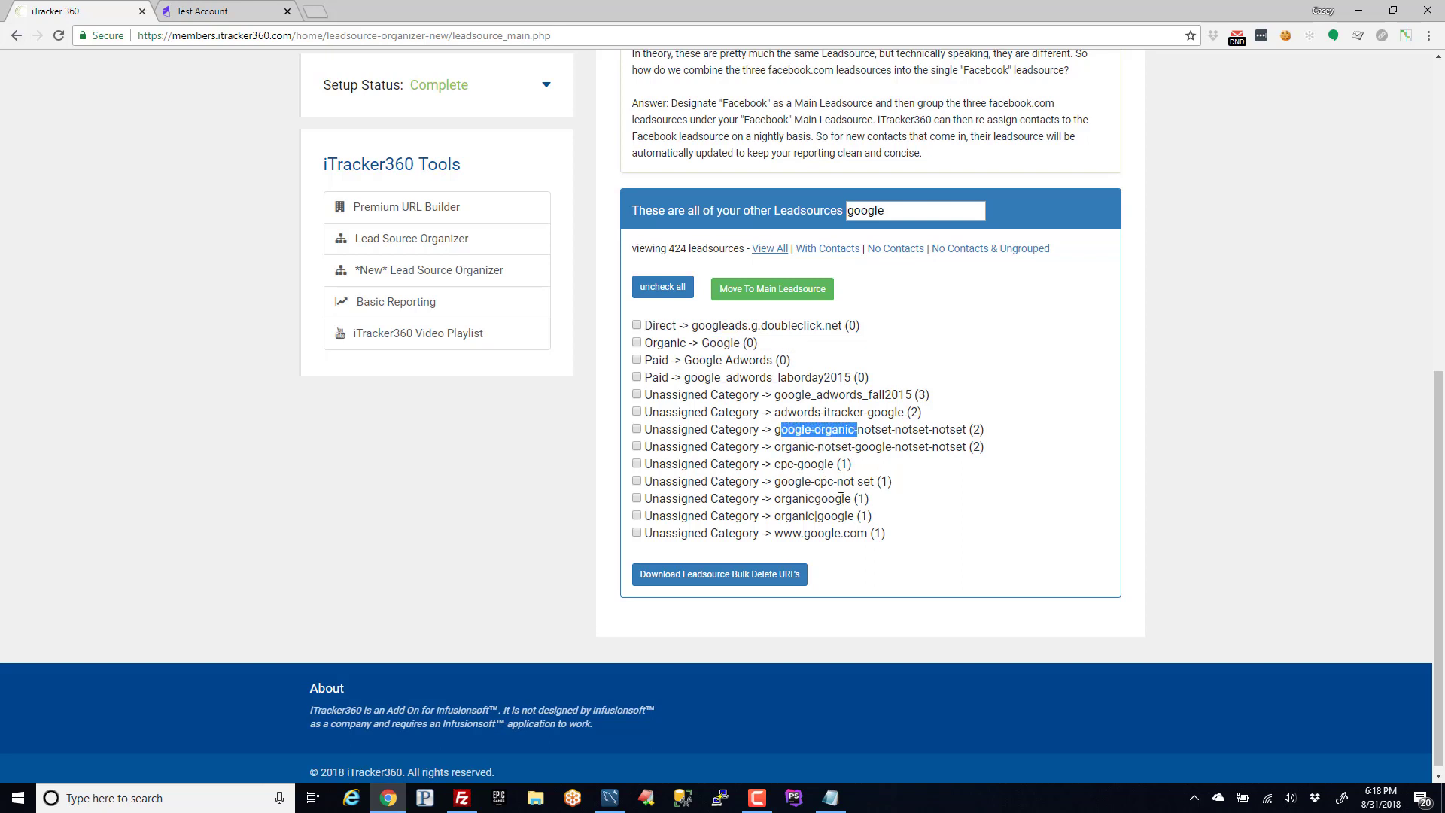
{"action": "left_click_drag", "start_coordinate": [793, 503], "coordinate": [882, 532]}
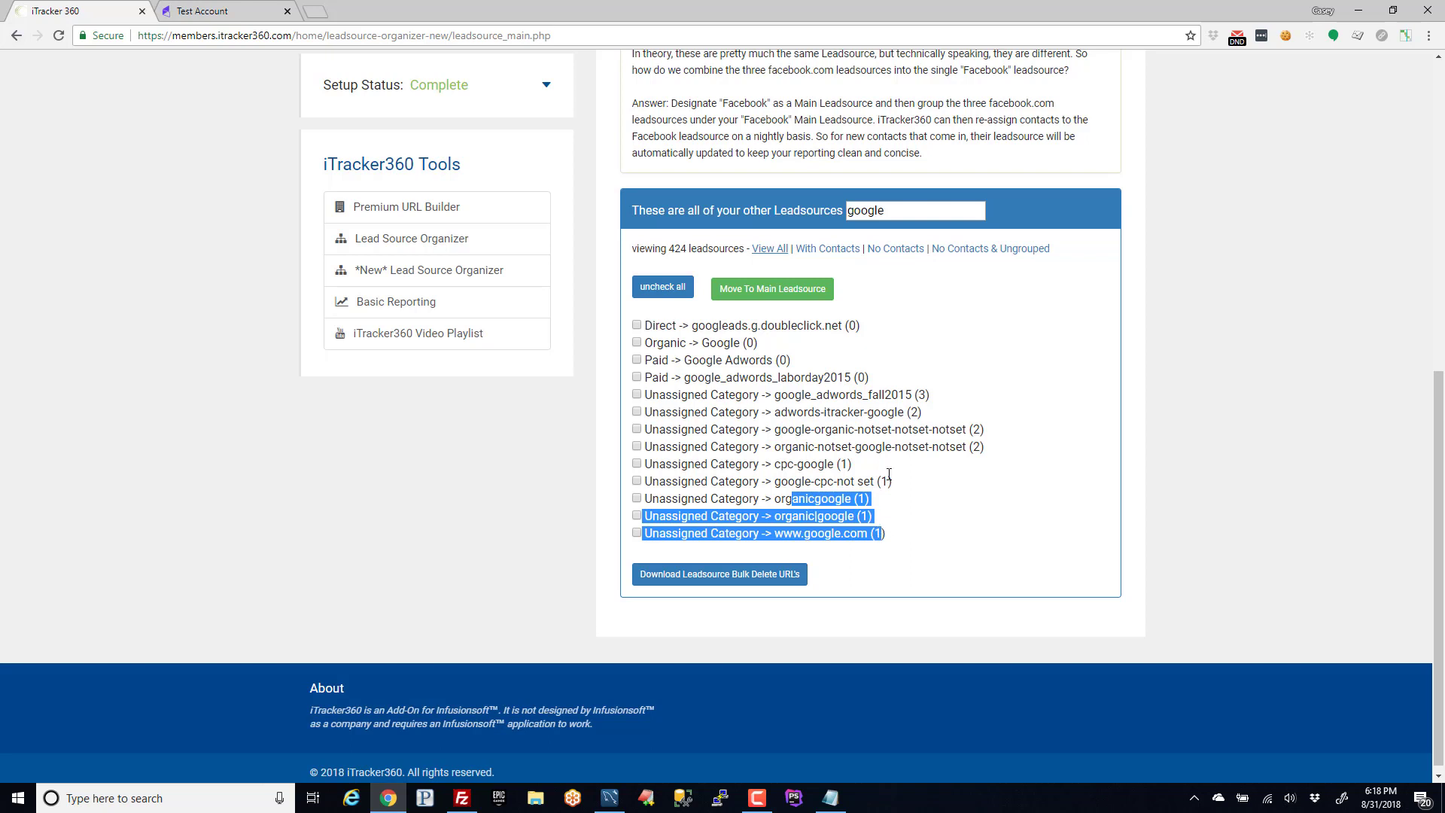
{"action": "left_click", "coordinate": [918, 457]}
{"action": "left_click_drag", "start_coordinate": [870, 528], "coordinate": [879, 513]}
{"action": "left_click_drag", "start_coordinate": [966, 447], "coordinate": [992, 429]}
{"action": "left_click", "coordinate": [917, 439]}
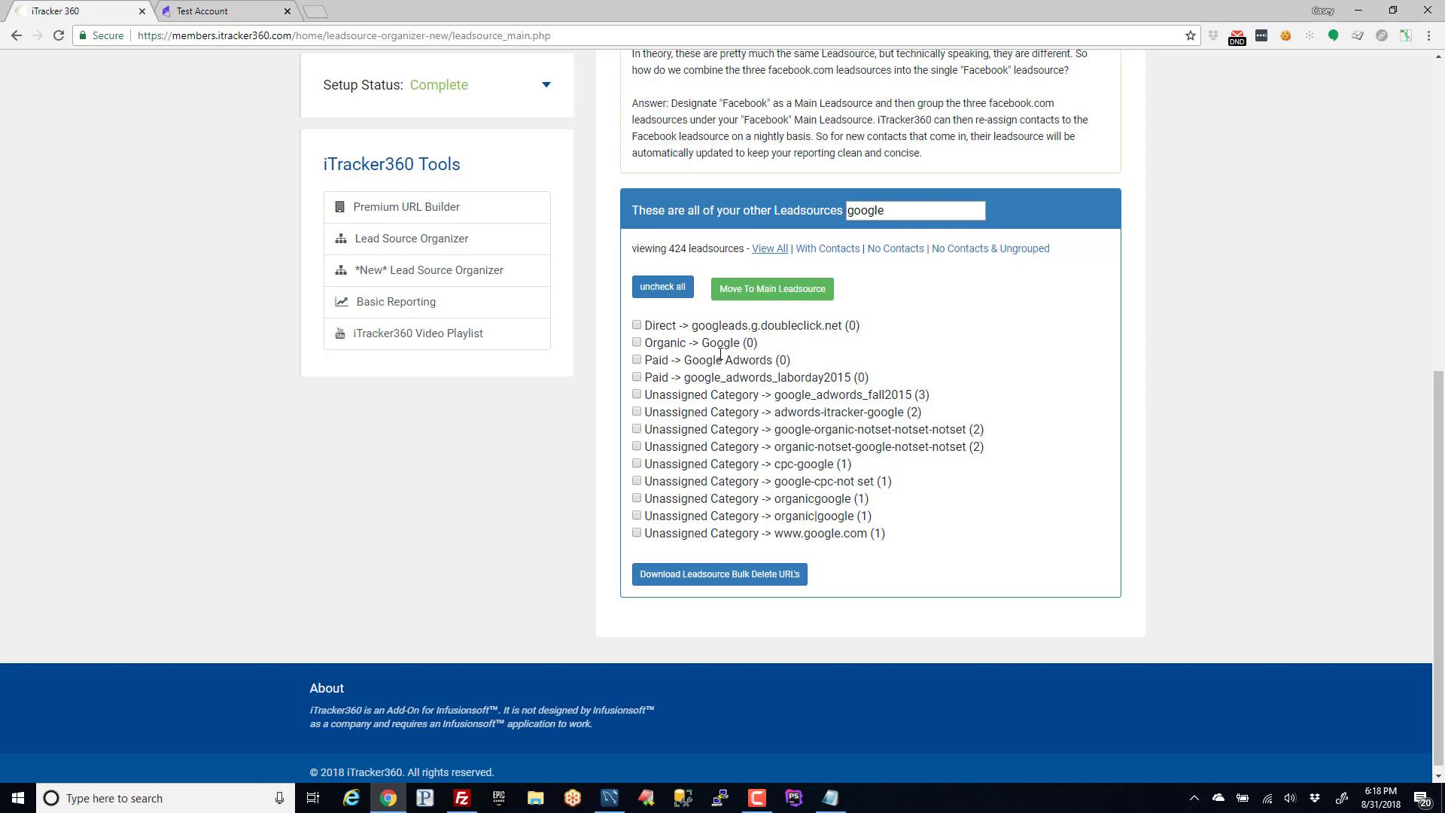
{"action": "left_click_drag", "start_coordinate": [669, 344], "coordinate": [744, 345]}
{"action": "left_click", "coordinate": [778, 351]}
{"action": "left_click_drag", "start_coordinate": [652, 343], "coordinate": [744, 342]}
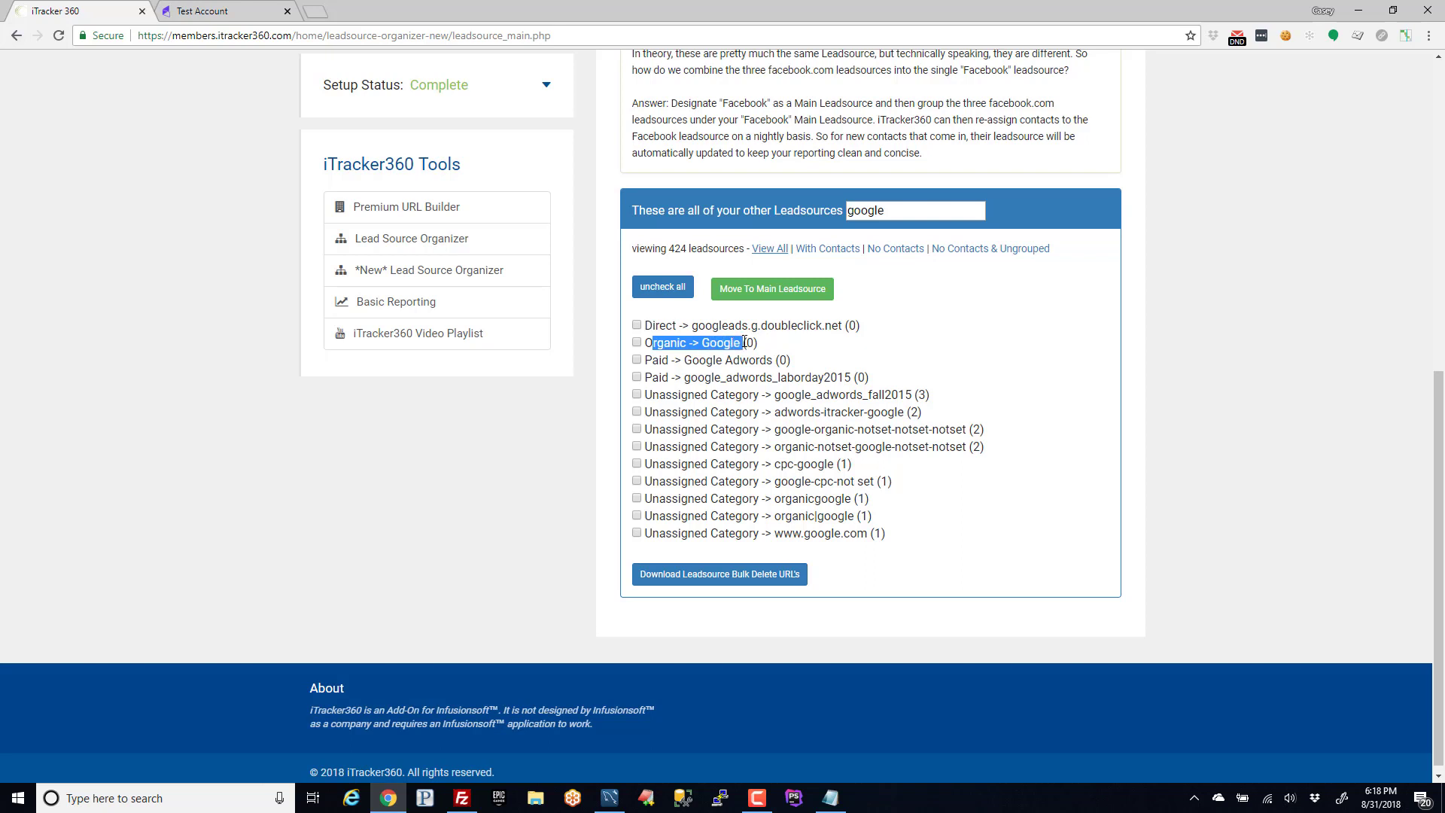
- Make the Organic -> Google leadsource a Main Leadsource and accept the confirmation
{"action": "left_click", "coordinate": [637, 343]}
{"action": "left_click_drag", "start_coordinate": [652, 343], "coordinate": [737, 339]}
{"action": "left_click", "coordinate": [749, 340]}
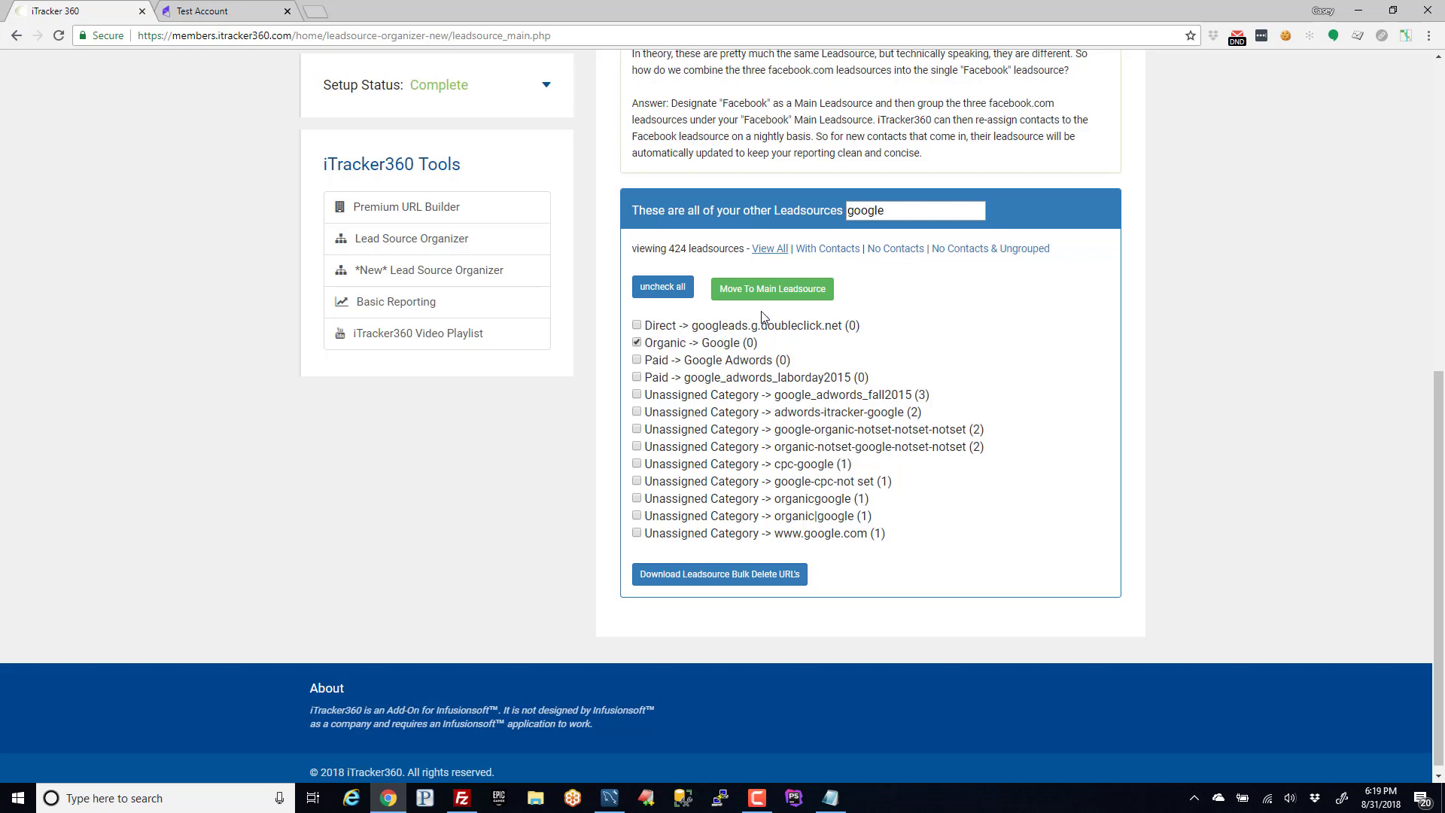
{"action": "left_click", "coordinate": [761, 292]}
{"action": "left_click", "coordinate": [798, 119]}
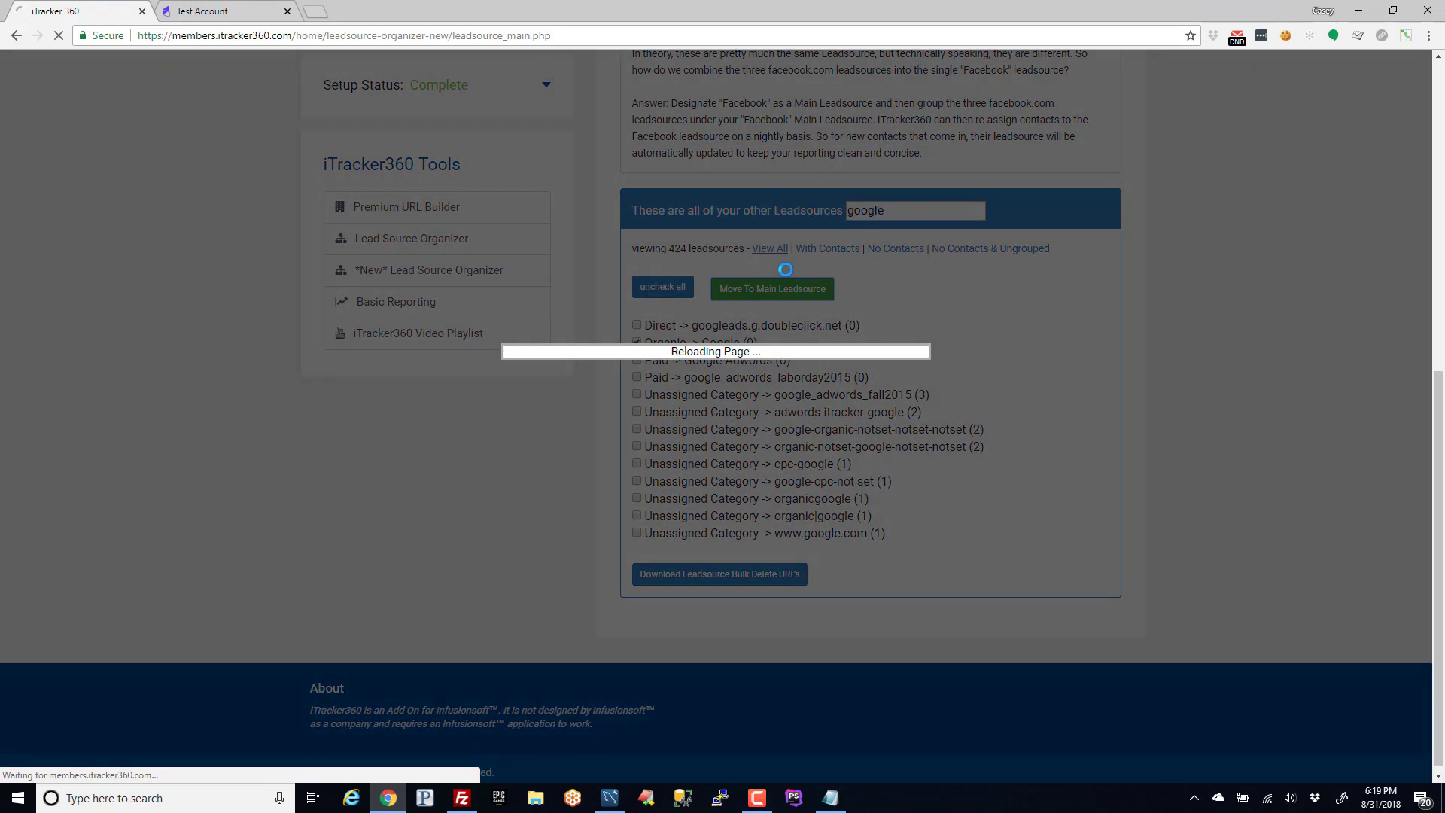
{"action": "scroll", "coordinate": [888, 384], "scroll_direction": "up", "scroll_amount": 6}
{"action": "scroll", "coordinate": [897, 393], "scroll_direction": "up", "scroll_amount": 2}
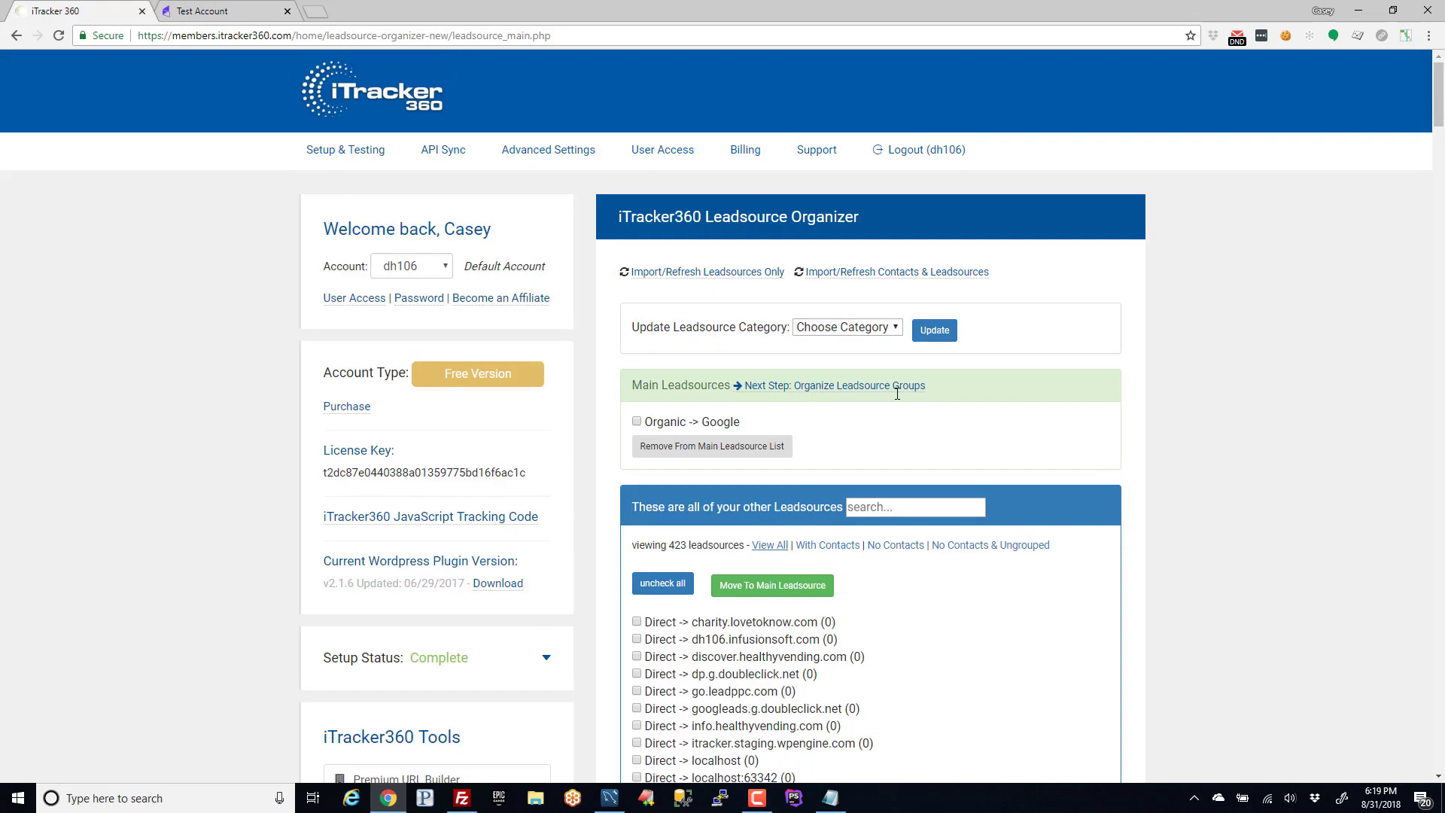
- Check the Organic -> Google entry under Main Leadsources against the list of remaining leadsources
{"action": "left_click_drag", "start_coordinate": [645, 422], "coordinate": [813, 426]}
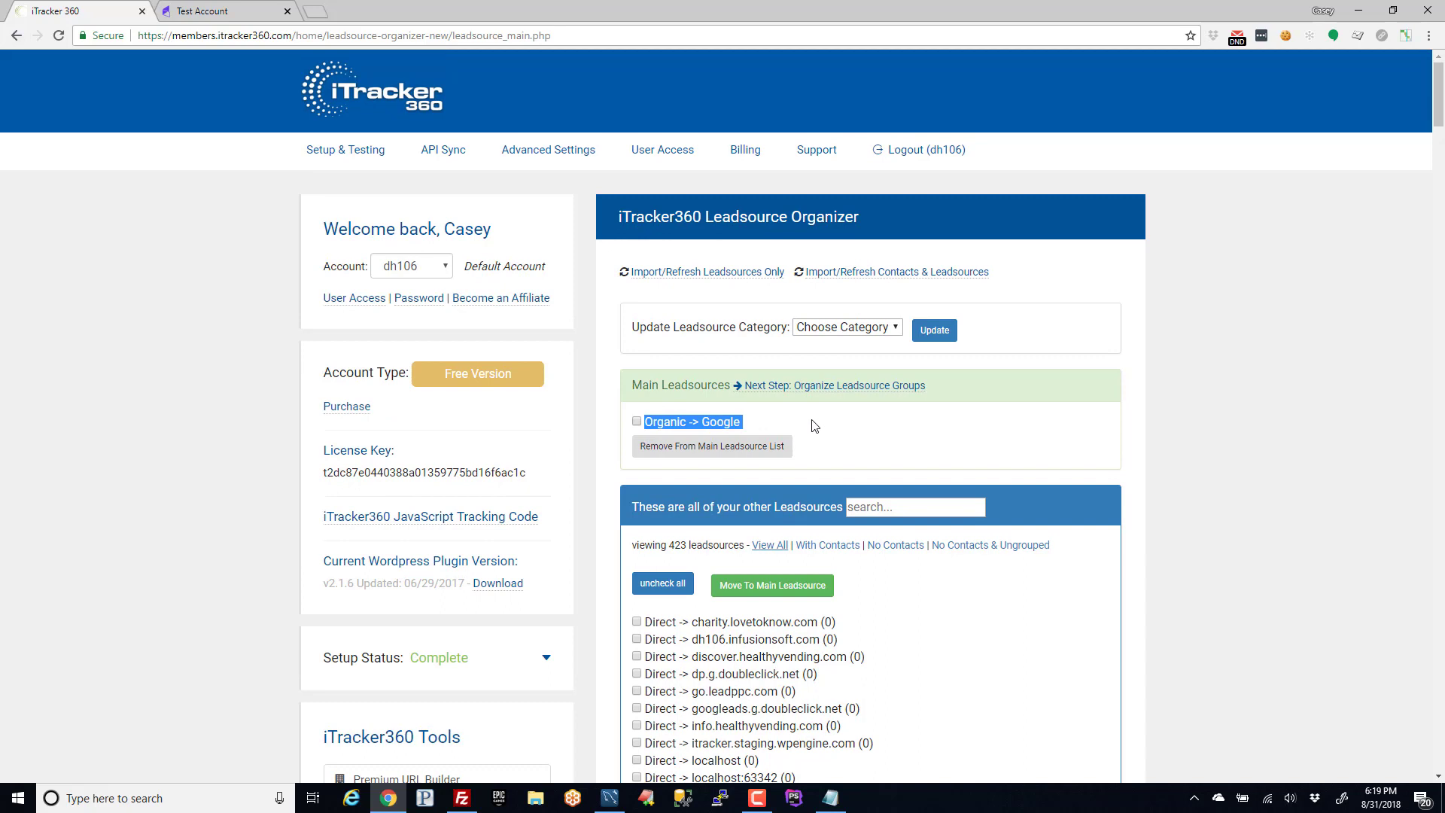
{"action": "left_click_drag", "start_coordinate": [652, 422], "coordinate": [760, 433]}
{"action": "left_click", "coordinate": [760, 434]}
{"action": "scroll", "coordinate": [786, 470], "scroll_direction": "down", "scroll_amount": 7}
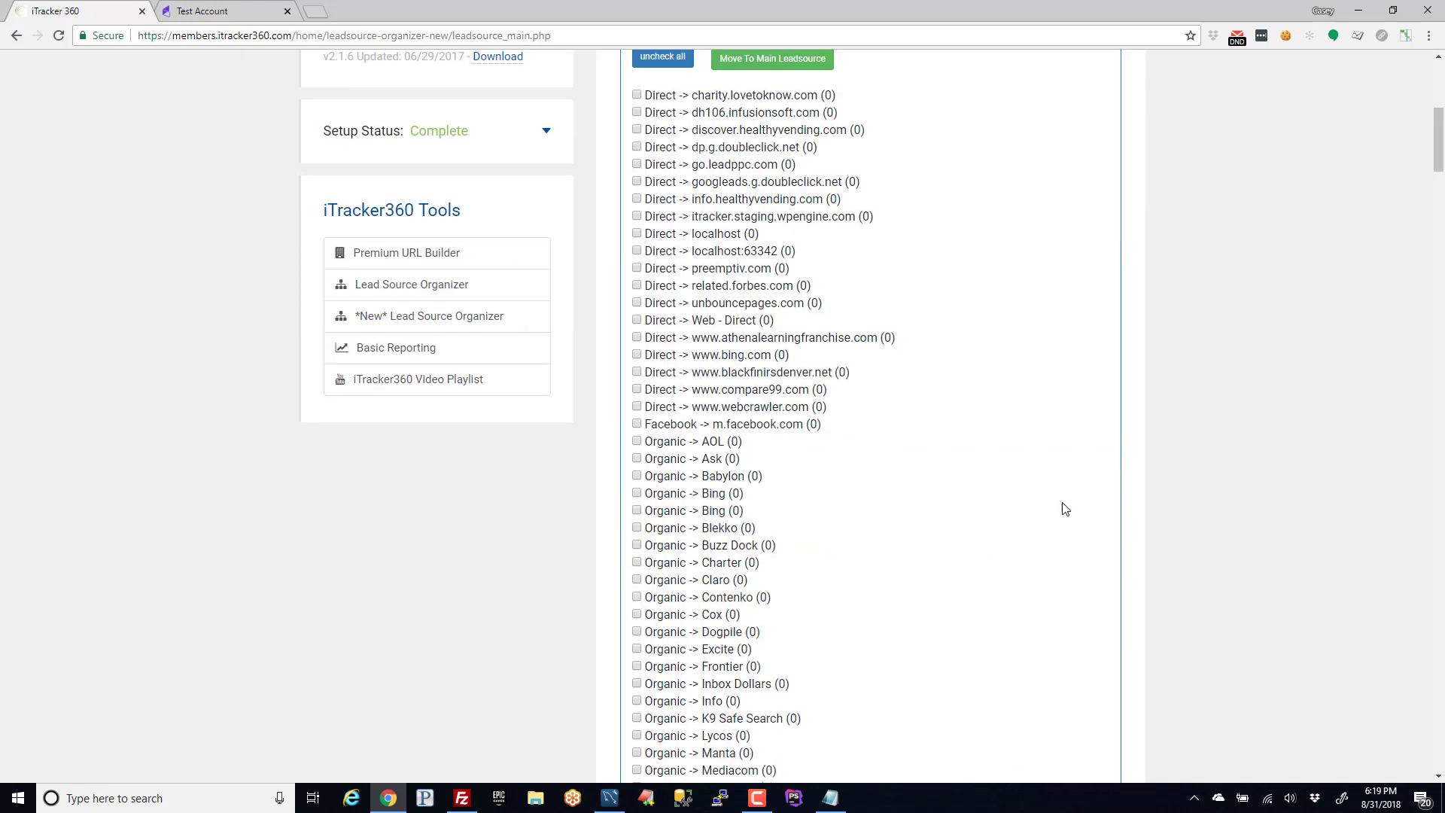
{"action": "scroll", "coordinate": [1054, 508], "scroll_direction": "up", "scroll_amount": 5}
{"action": "left_click_drag", "start_coordinate": [641, 271], "coordinate": [755, 267]}
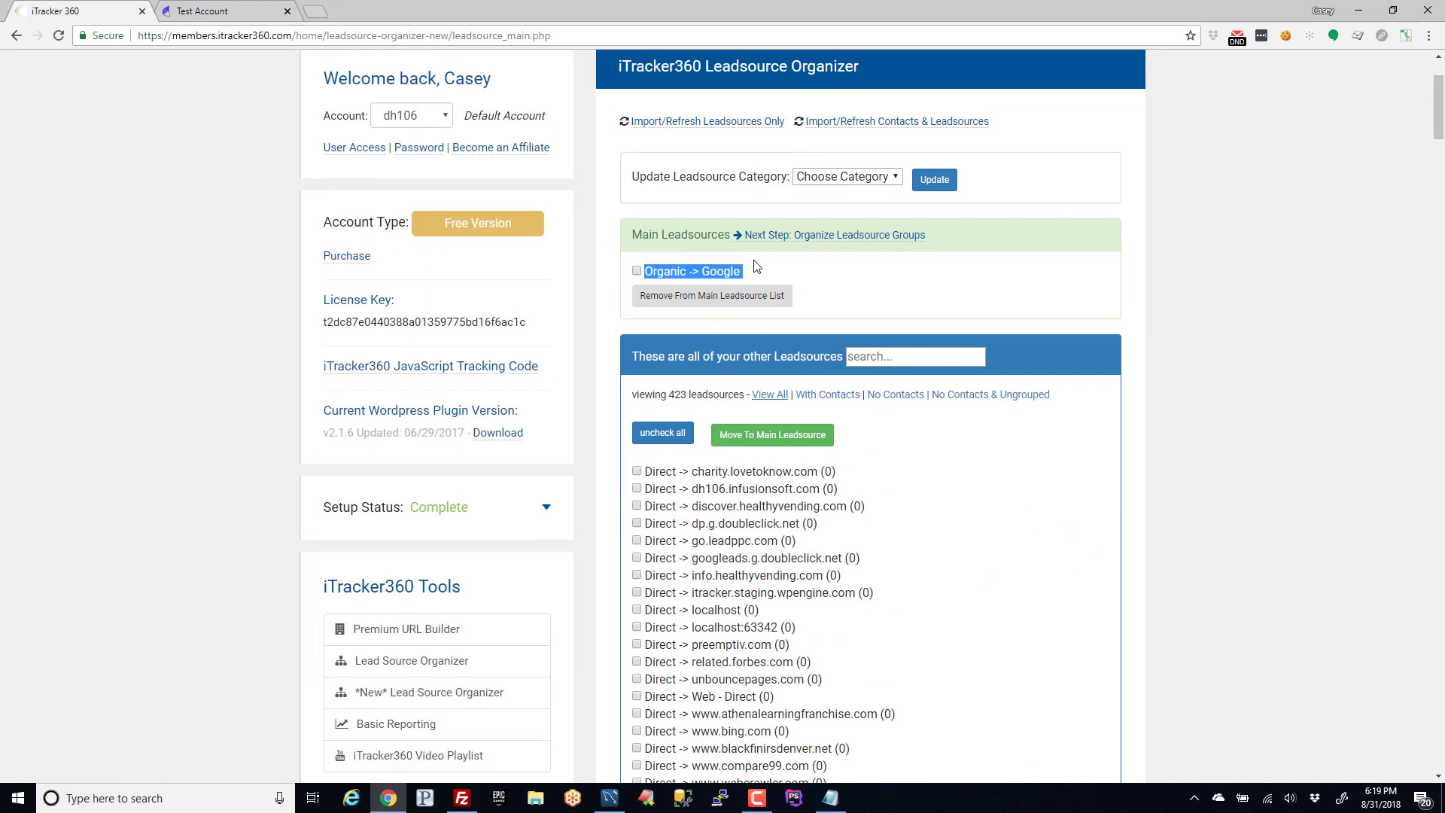
{"action": "left_click", "coordinate": [757, 266]}
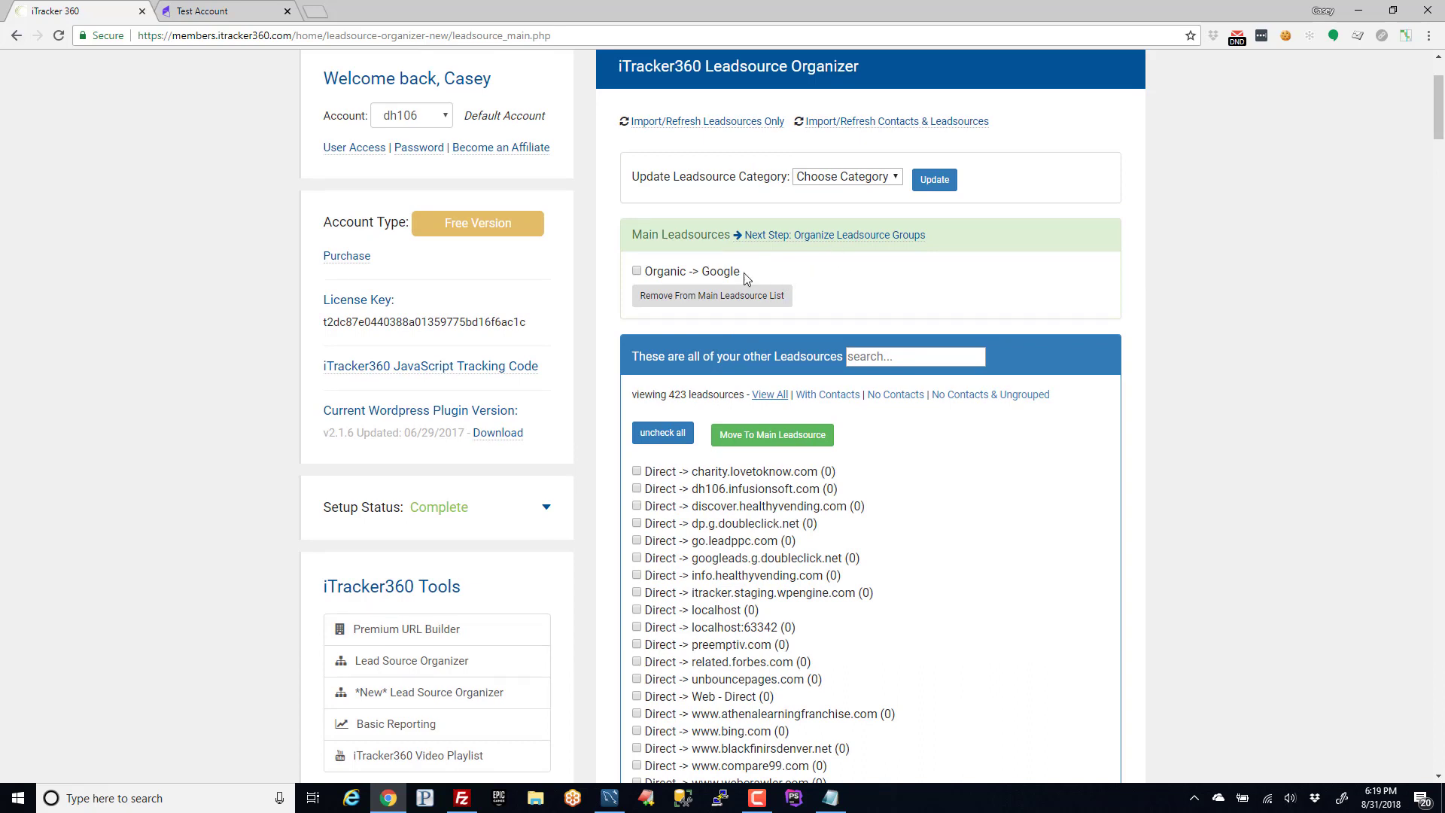
{"action": "mouse_move", "coordinate": [747, 272]}
{"action": "left_mouse_down"}
{"action": "mouse_move", "coordinate": [628, 273]}
{"action": "mouse_move", "coordinate": [747, 271]}
{"action": "left_mouse_up"}
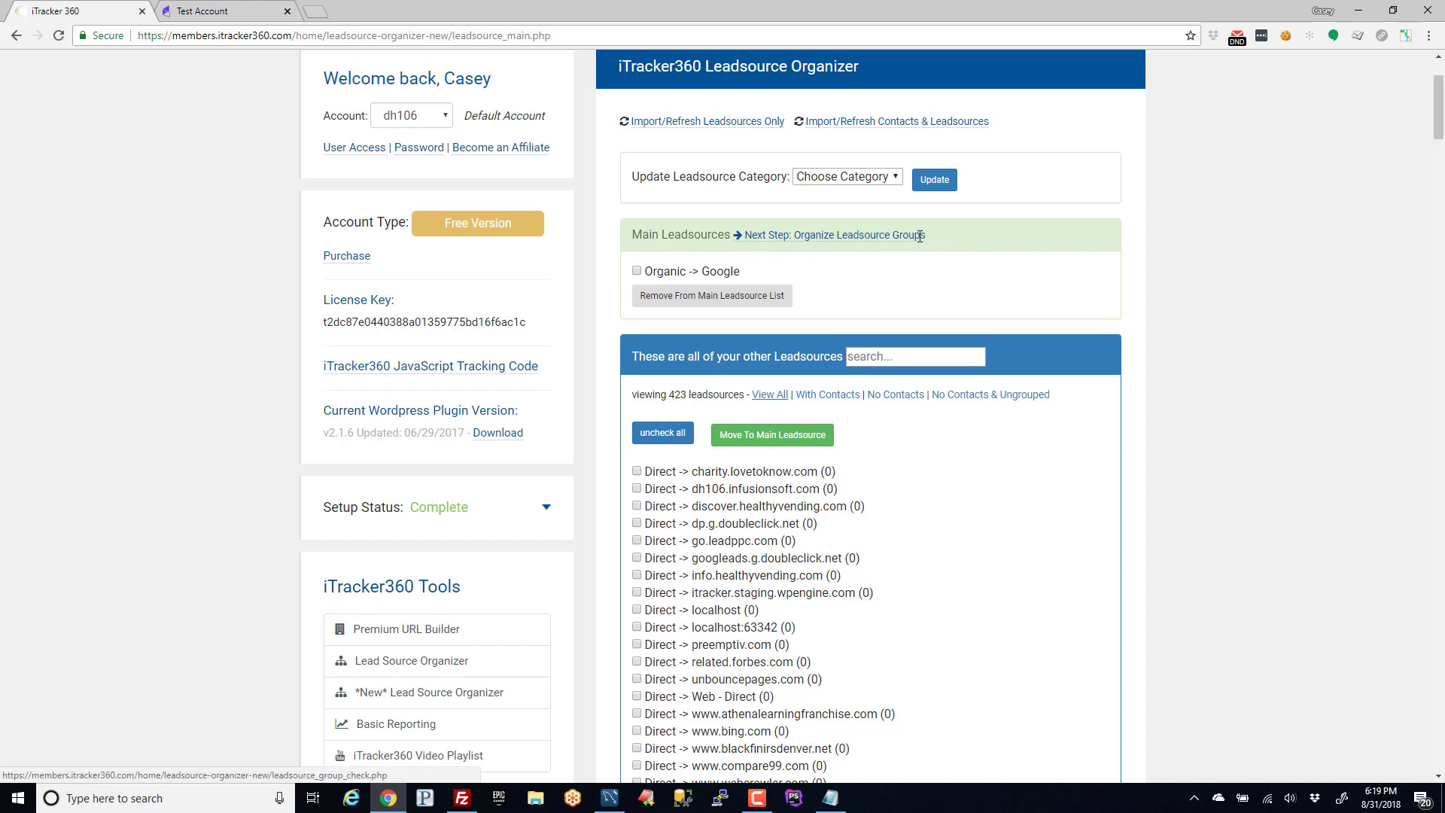
- Proceed to the Organize Leadsource Groups step and bring the groupable leadsources into view
{"action": "left_click_drag", "start_coordinate": [926, 236], "coordinate": [741, 245]}
{"action": "left_click", "coordinate": [760, 245]}
{"action": "left_click", "coordinate": [766, 236]}
{"action": "scroll", "coordinate": [742, 272], "scroll_direction": "down", "scroll_amount": 3}
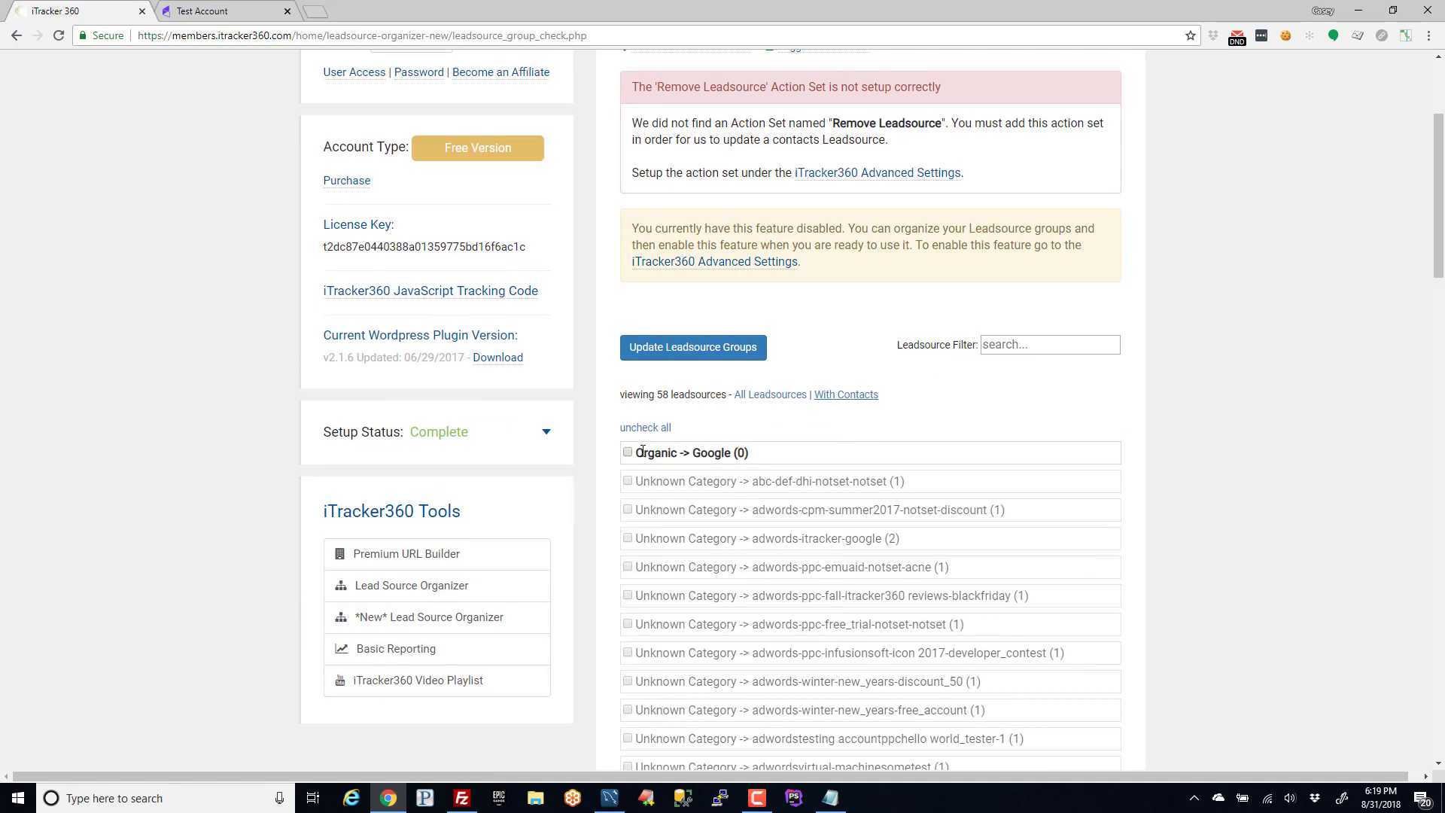
- Check the bold Organic -> Google main entry and filter the leadsource groups by "google"
{"action": "left_click_drag", "start_coordinate": [644, 453], "coordinate": [737, 454]}
{"action": "left_click", "coordinate": [777, 454]}
{"action": "left_click", "coordinate": [1006, 346]}
{"action": "type", "text": "google"}
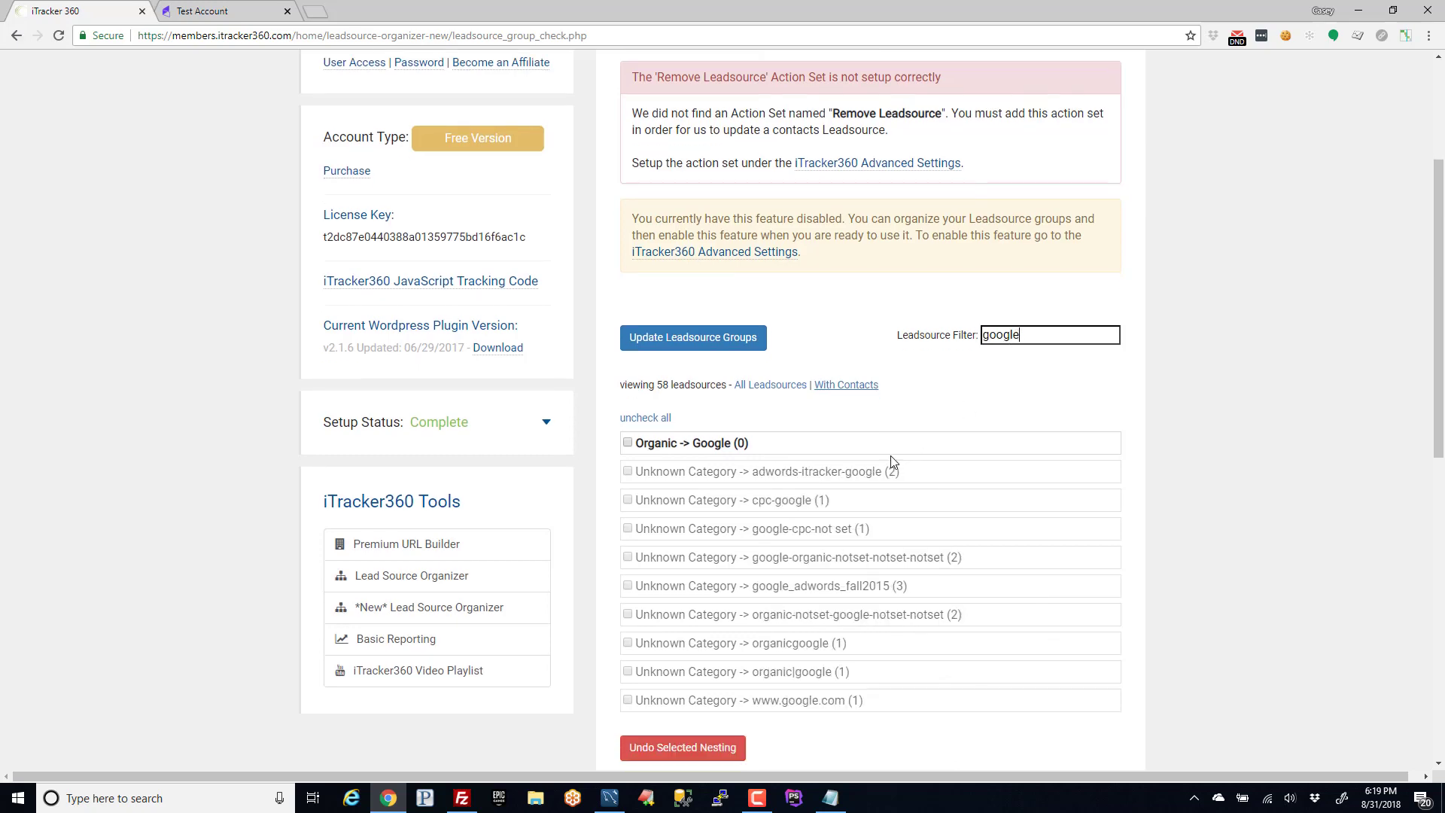
{"action": "scroll", "coordinate": [890, 371], "scroll_direction": "down", "scroll_amount": 2}
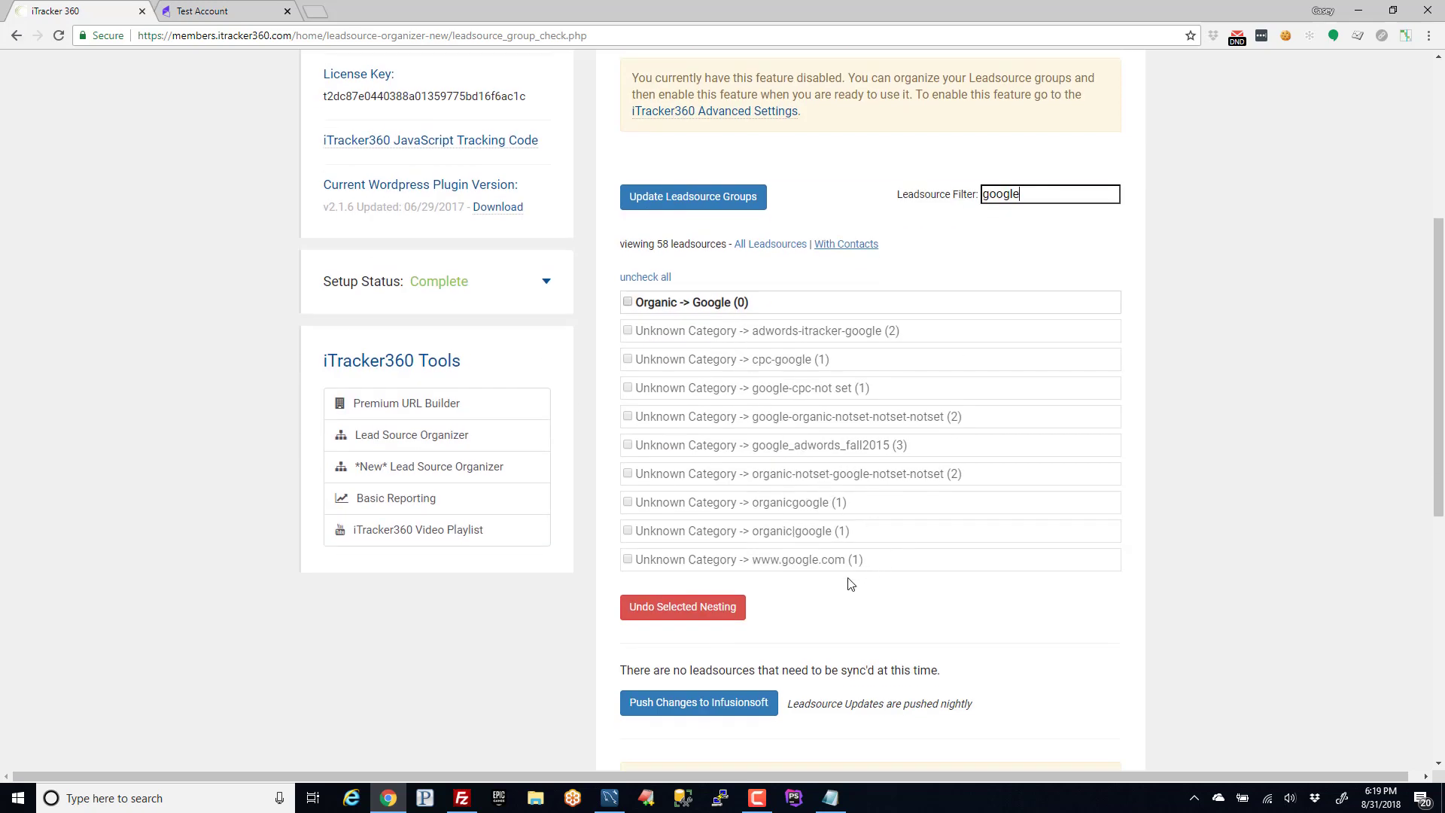
{"action": "scroll", "coordinate": [813, 561], "scroll_direction": "down", "scroll_amount": 1}
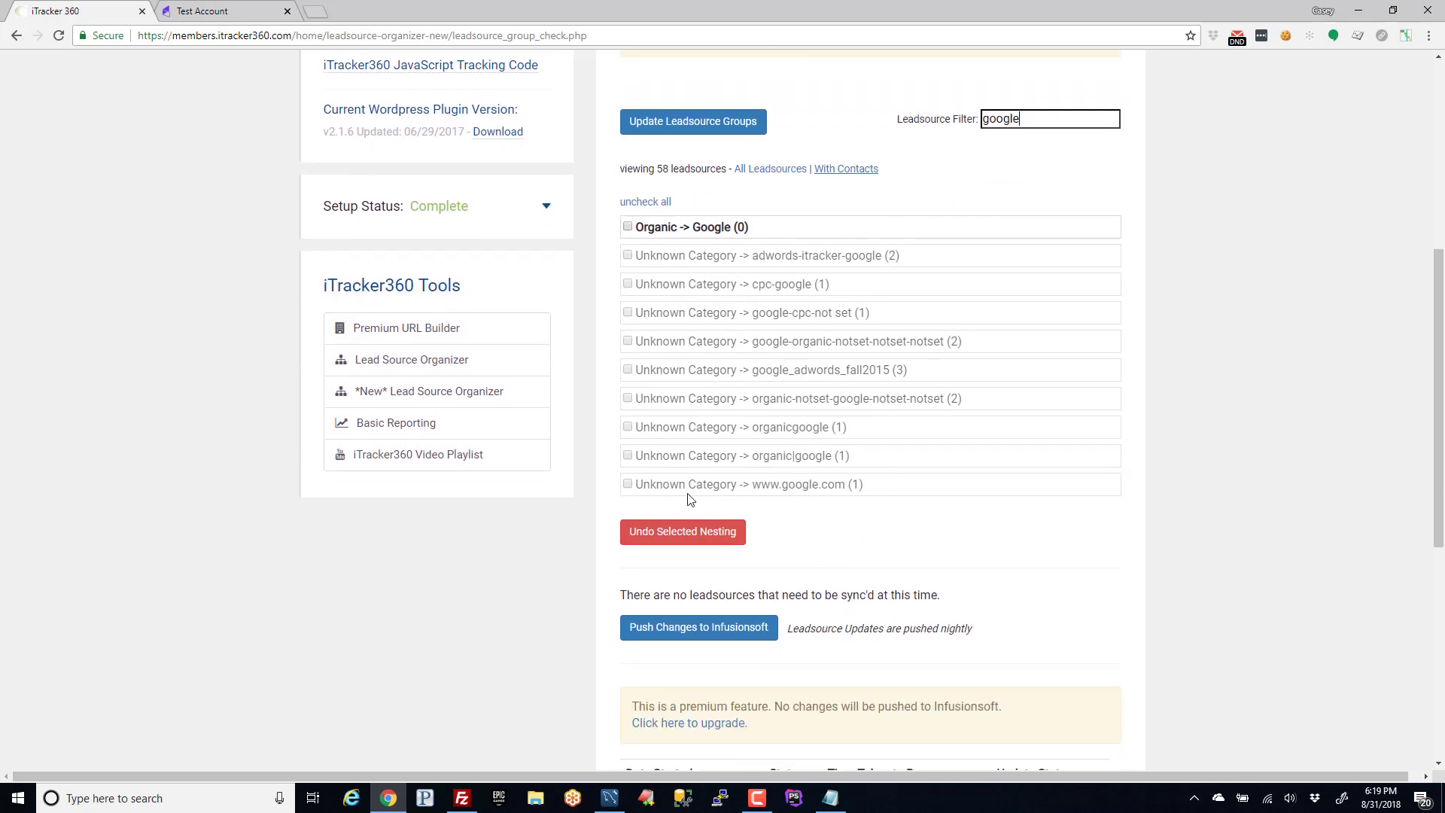
{"action": "left_click_drag", "start_coordinate": [751, 487], "coordinate": [912, 493]}
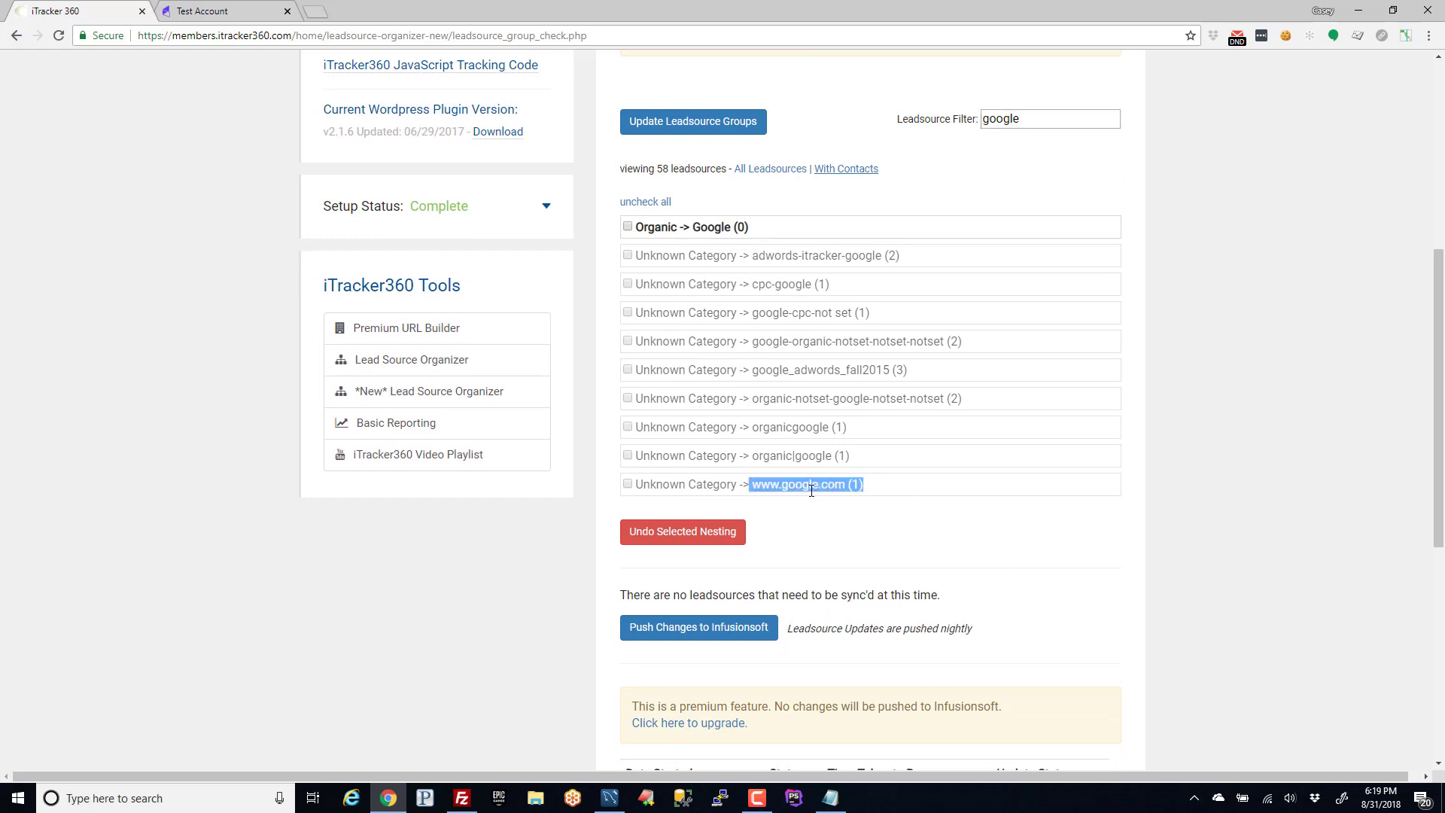
{"action": "left_click", "coordinate": [895, 493]}
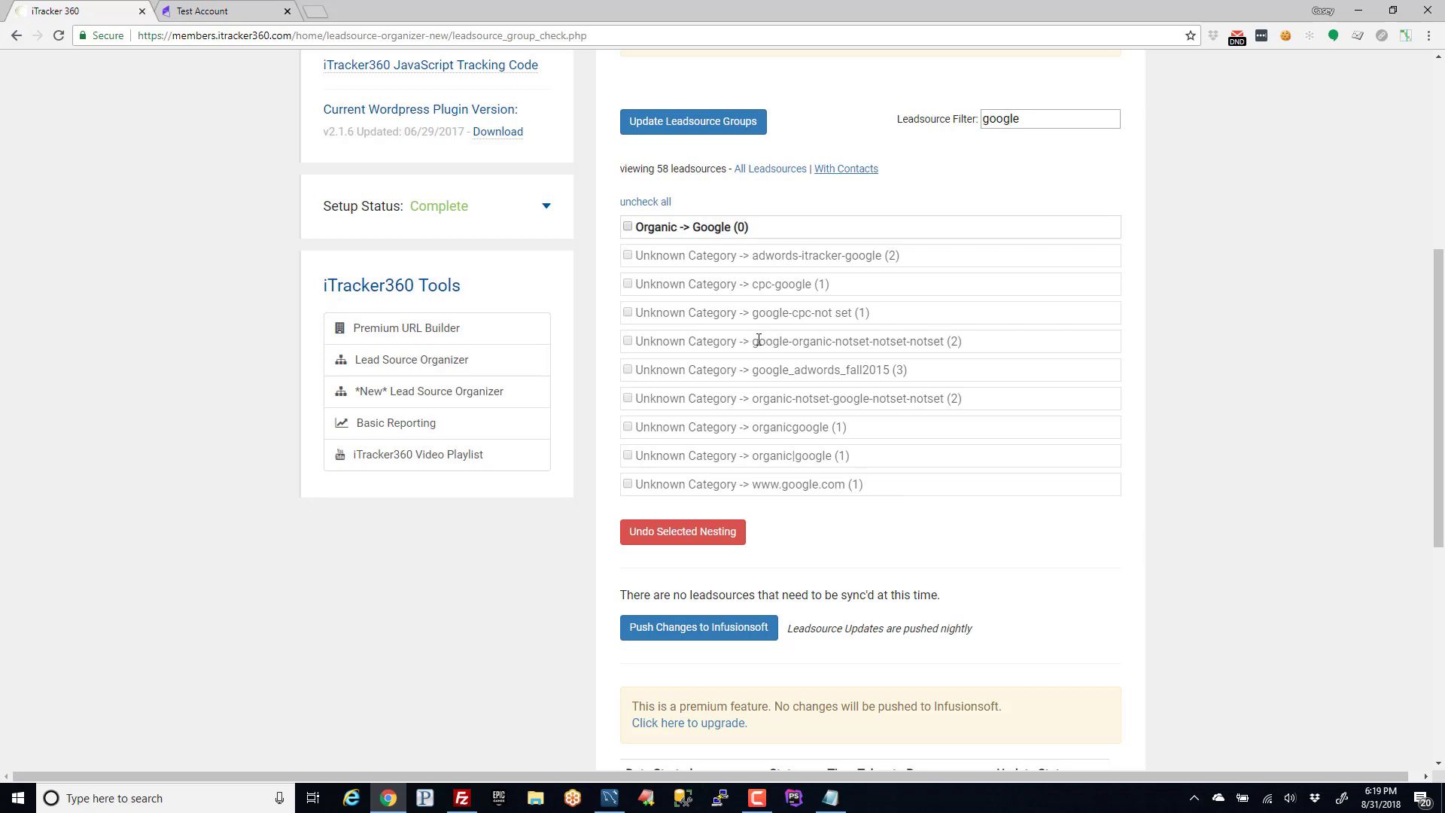
{"action": "left_click_drag", "start_coordinate": [751, 340], "coordinate": [954, 356]}
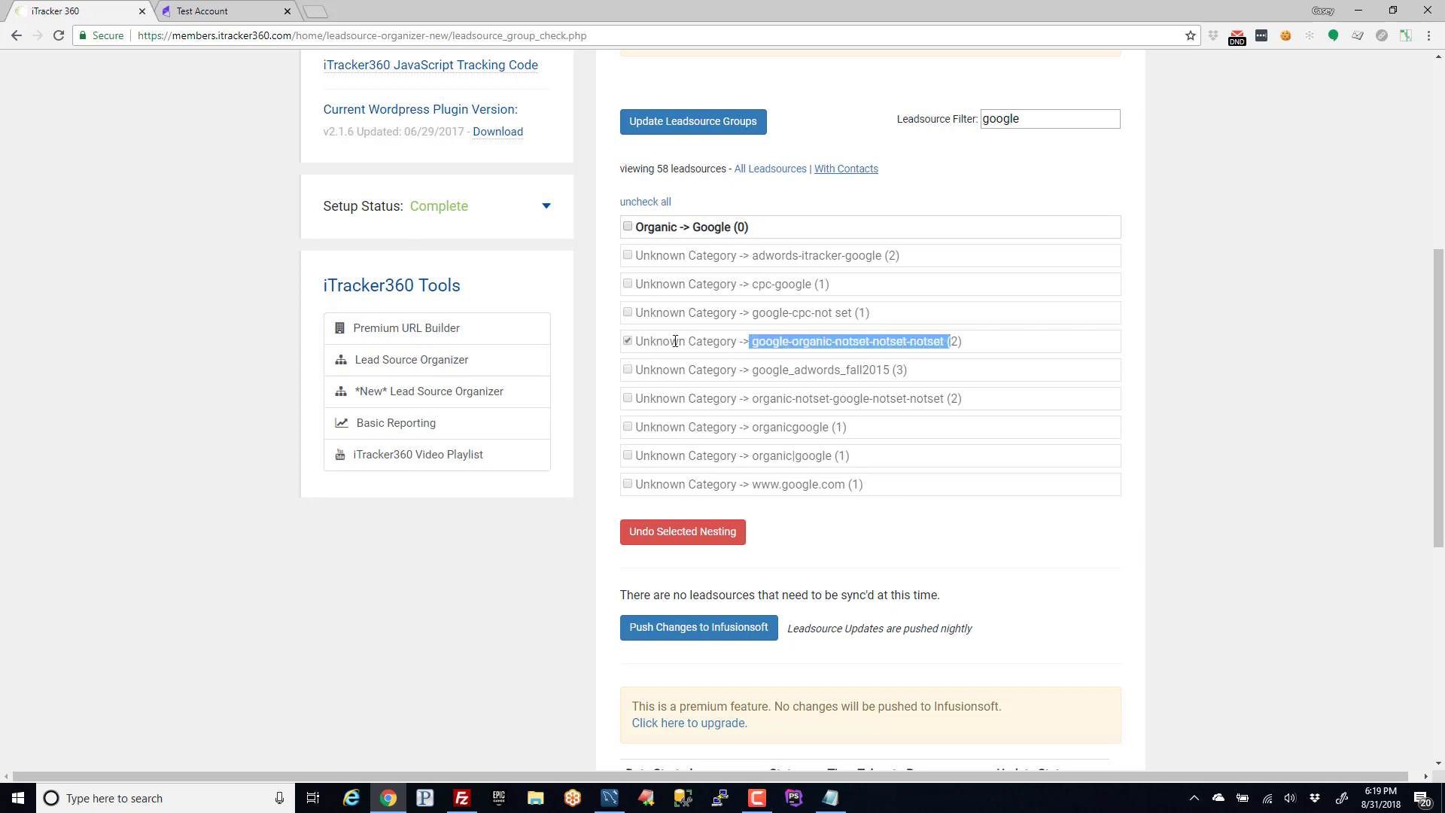
{"action": "left_click", "coordinate": [675, 340]}
{"action": "left_click_drag", "start_coordinate": [706, 398], "coordinate": [906, 490]}
{"action": "left_click", "coordinate": [842, 519]}
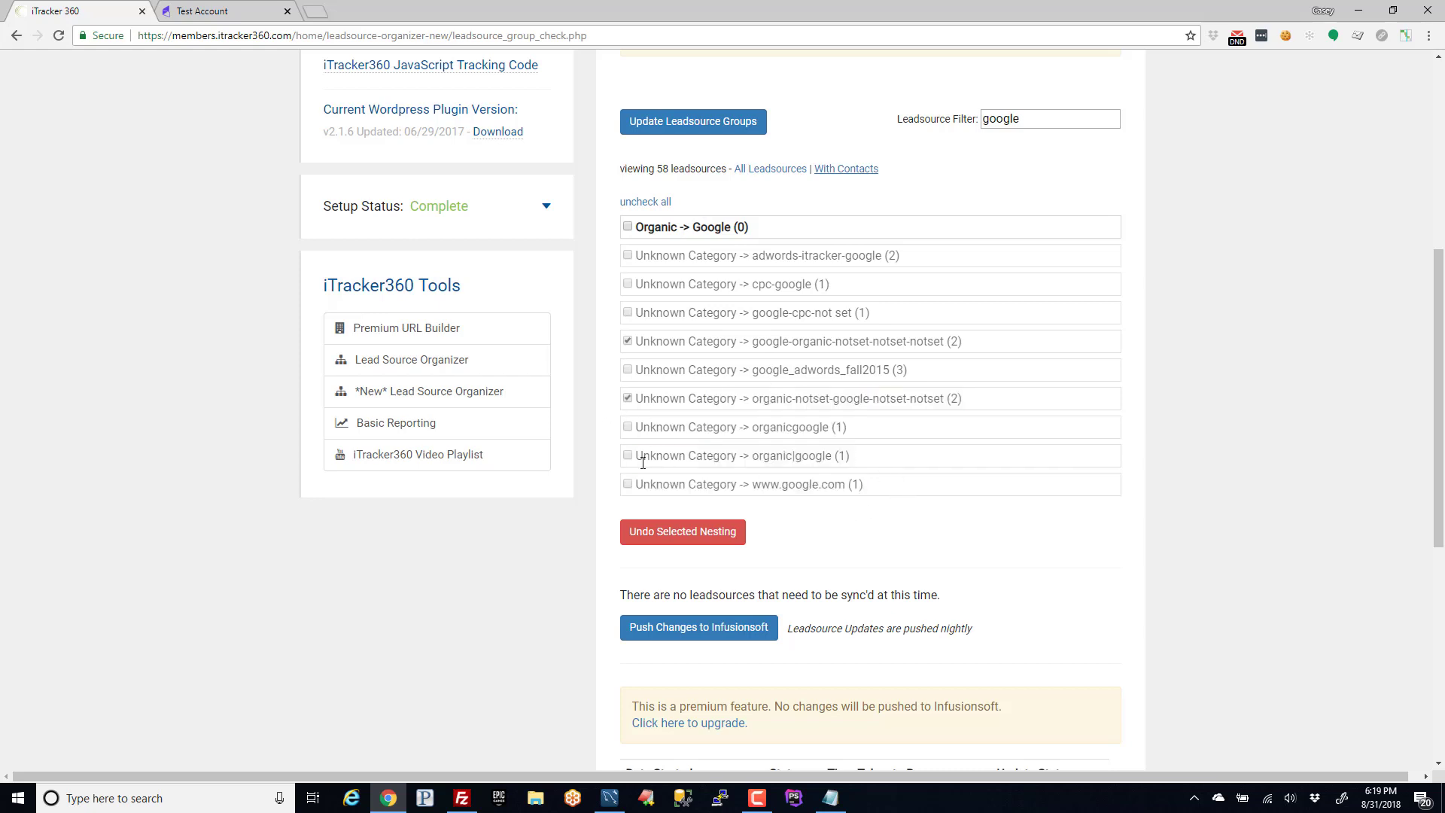
{"action": "left_click", "coordinate": [628, 484], "text": "shift"}
{"action": "left_click_drag", "start_coordinate": [770, 369], "coordinate": [849, 369]}
{"action": "left_click", "coordinate": [667, 372]}
- Include the main Organic -> Google leadsource in the selection and update the leadsource groups to nest the selected entries under it
{"action": "left_click_drag", "start_coordinate": [650, 226], "coordinate": [732, 226]}
{"action": "left_click", "coordinate": [693, 226]}
{"action": "left_click", "coordinate": [628, 227]}
{"action": "left_click_drag", "start_coordinate": [645, 228], "coordinate": [708, 228]}
{"action": "left_click", "coordinate": [705, 227]}
{"action": "left_click", "coordinate": [706, 123]}
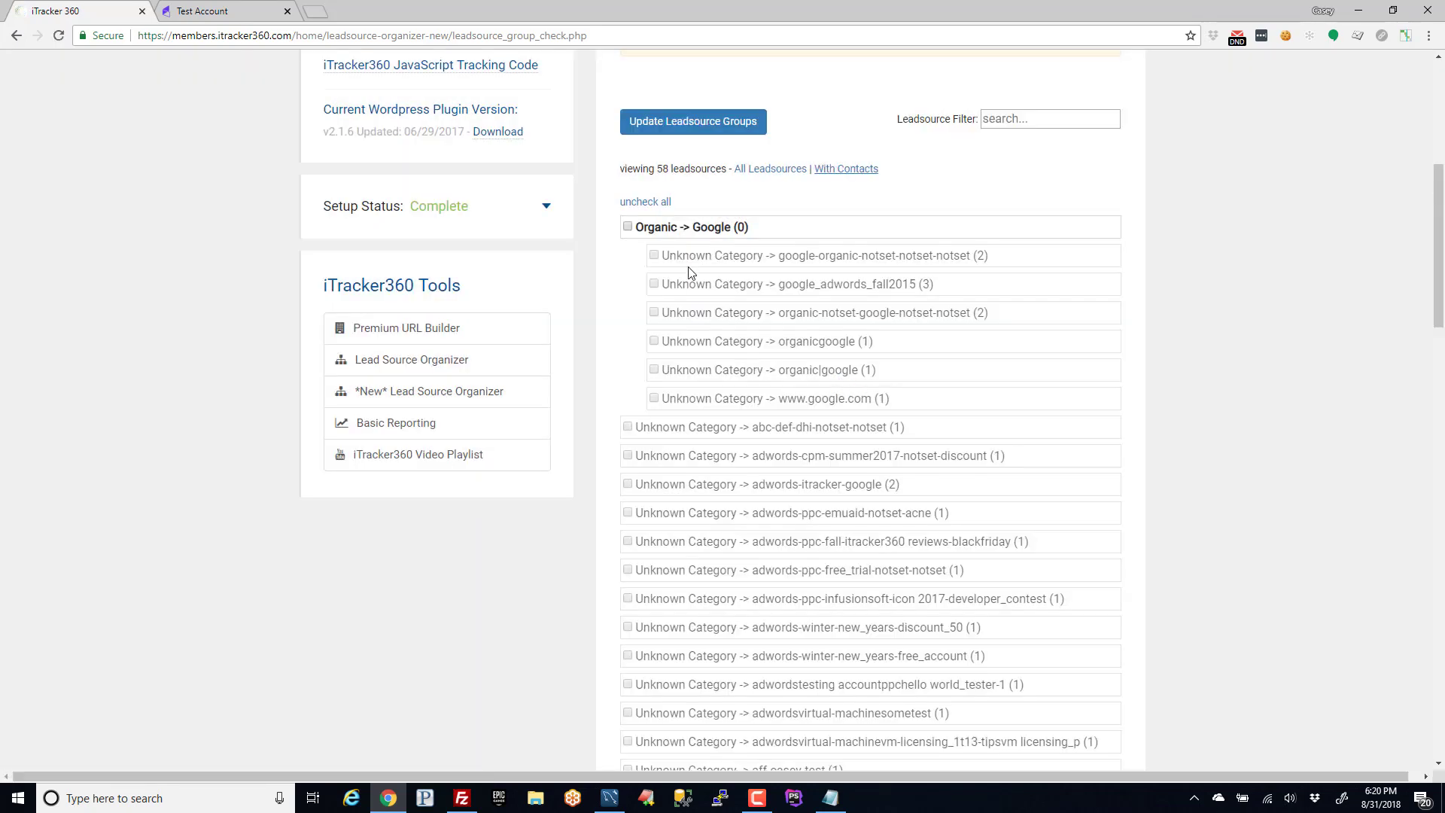
- Review the leadsources nested under the Organic -> Google main leadsource
{"action": "left_click_drag", "start_coordinate": [675, 255], "coordinate": [900, 377]}
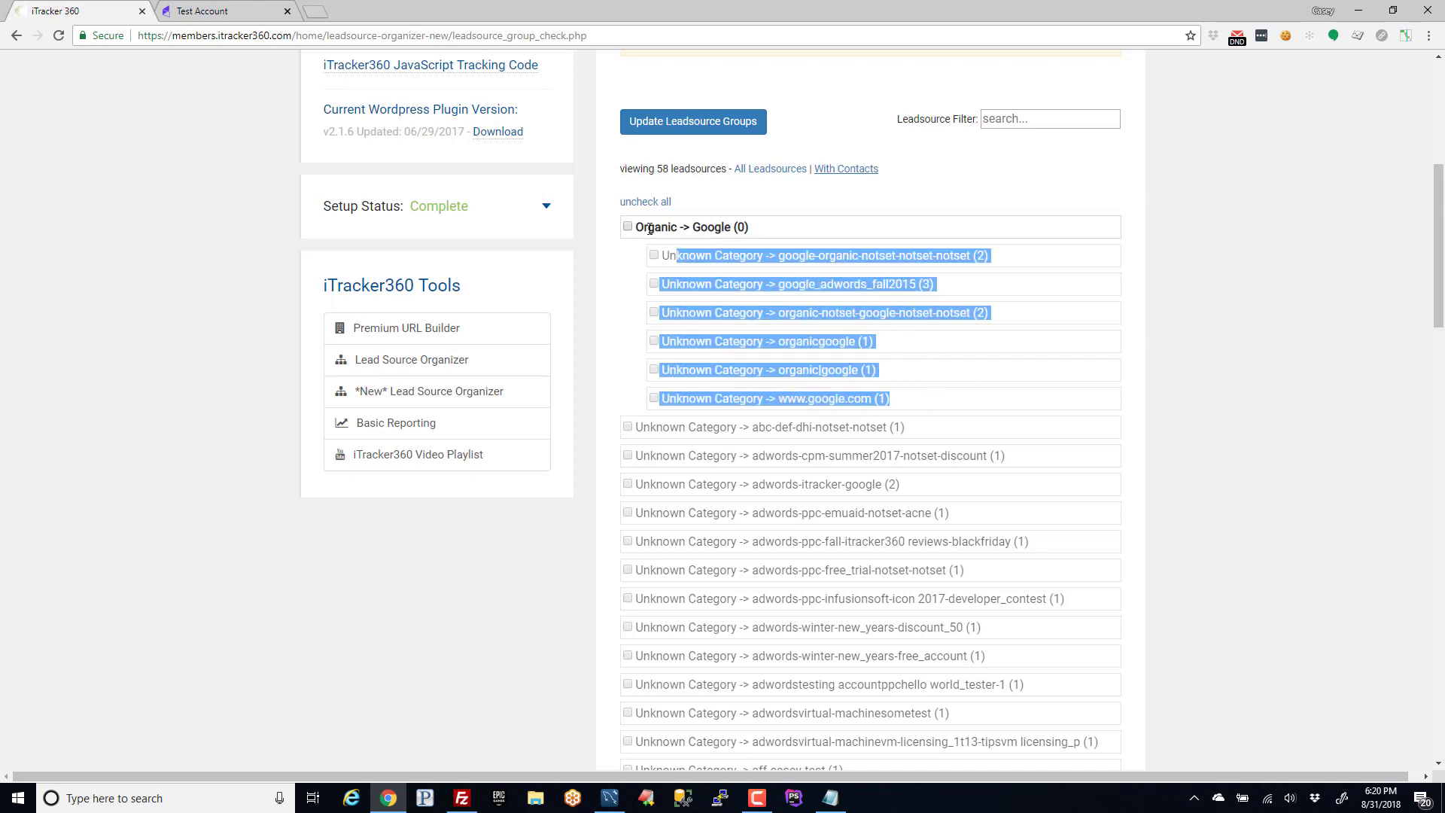
{"action": "left_click_drag", "start_coordinate": [643, 226], "coordinate": [740, 227]}
{"action": "left_click", "coordinate": [784, 229]}
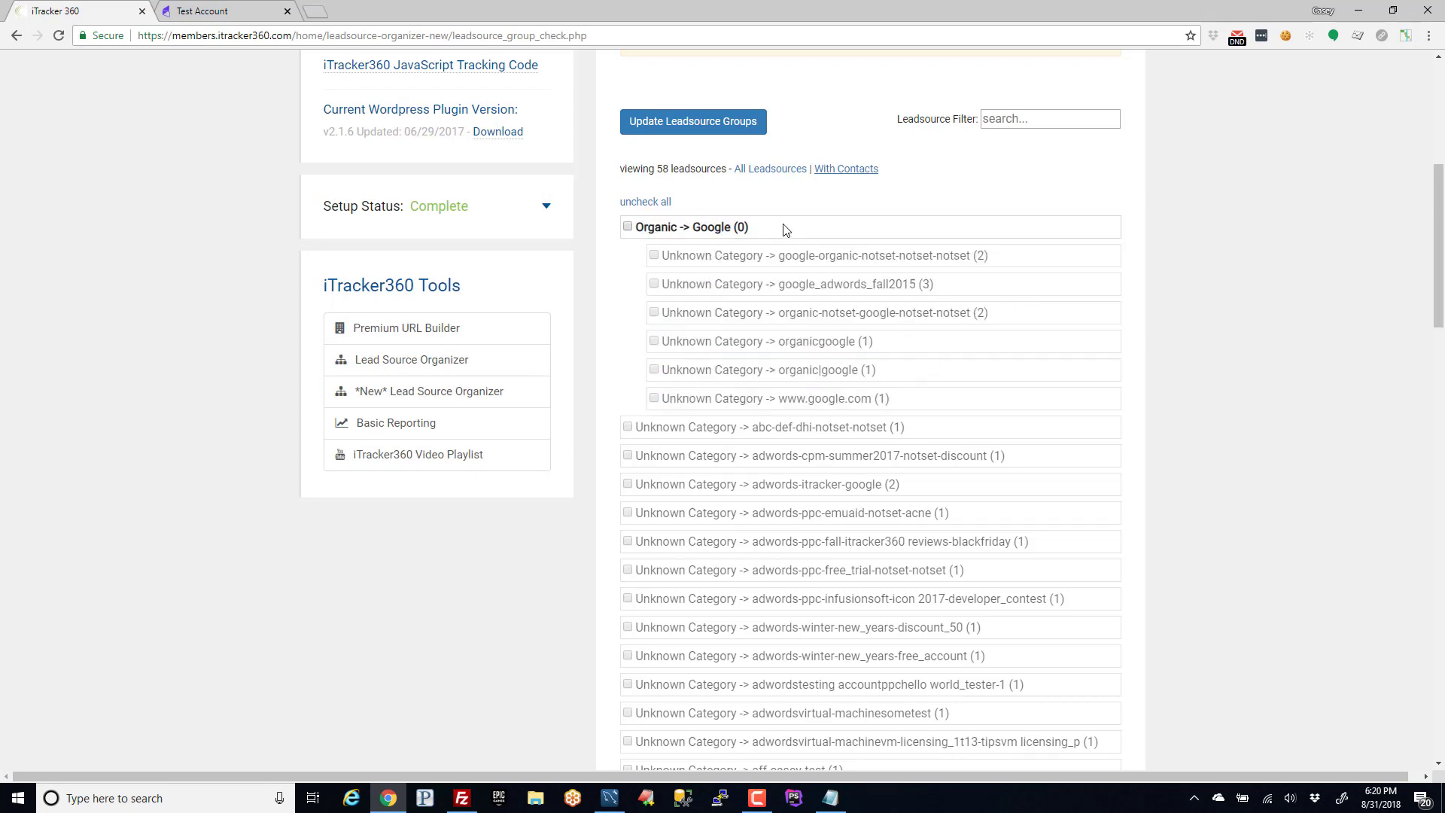
{"action": "left_click_drag", "start_coordinate": [873, 404], "coordinate": [902, 343]}
{"action": "left_click_drag", "start_coordinate": [705, 256], "coordinate": [878, 398]}
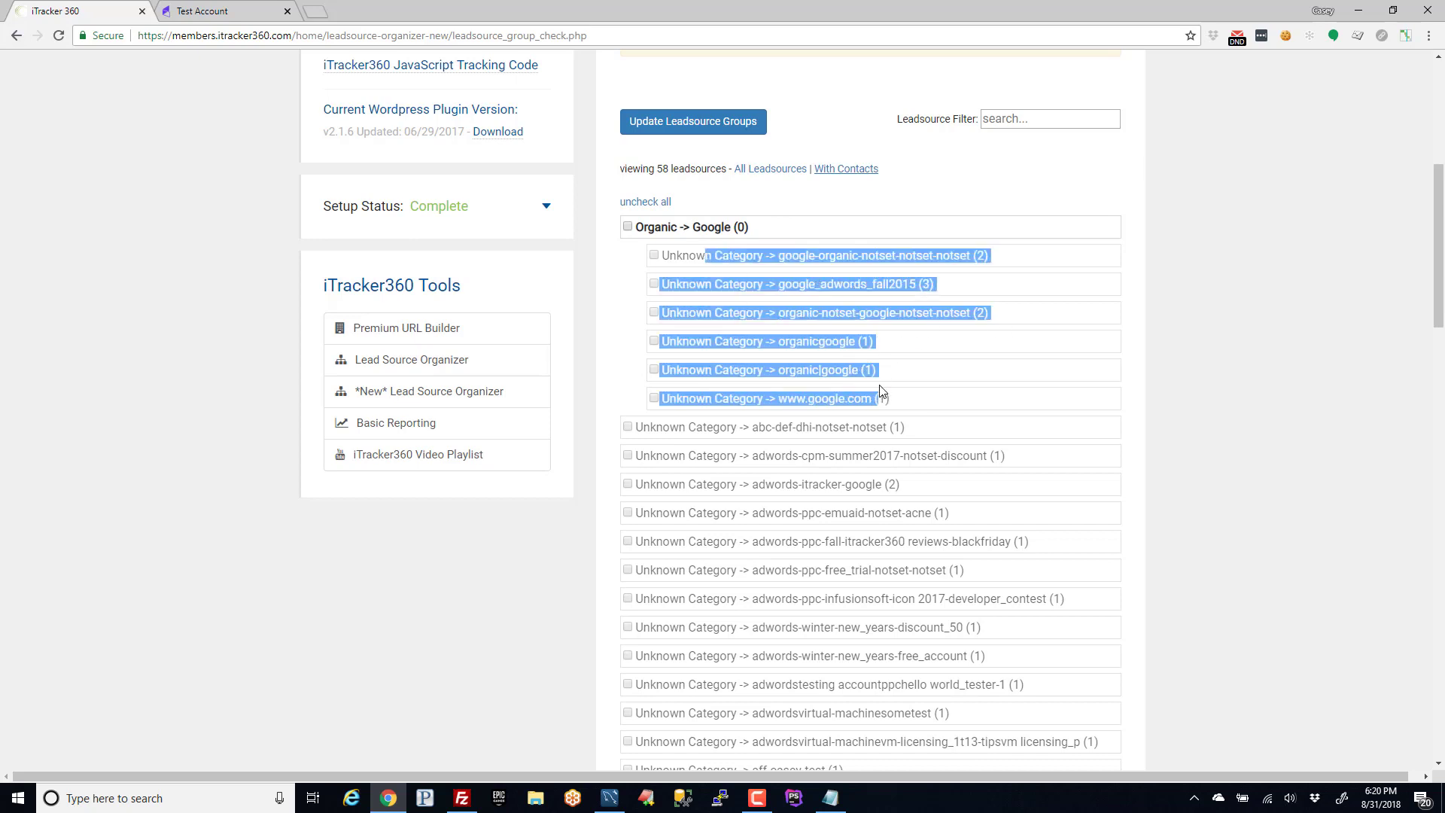
{"action": "left_click_drag", "start_coordinate": [645, 226], "coordinate": [747, 228]}
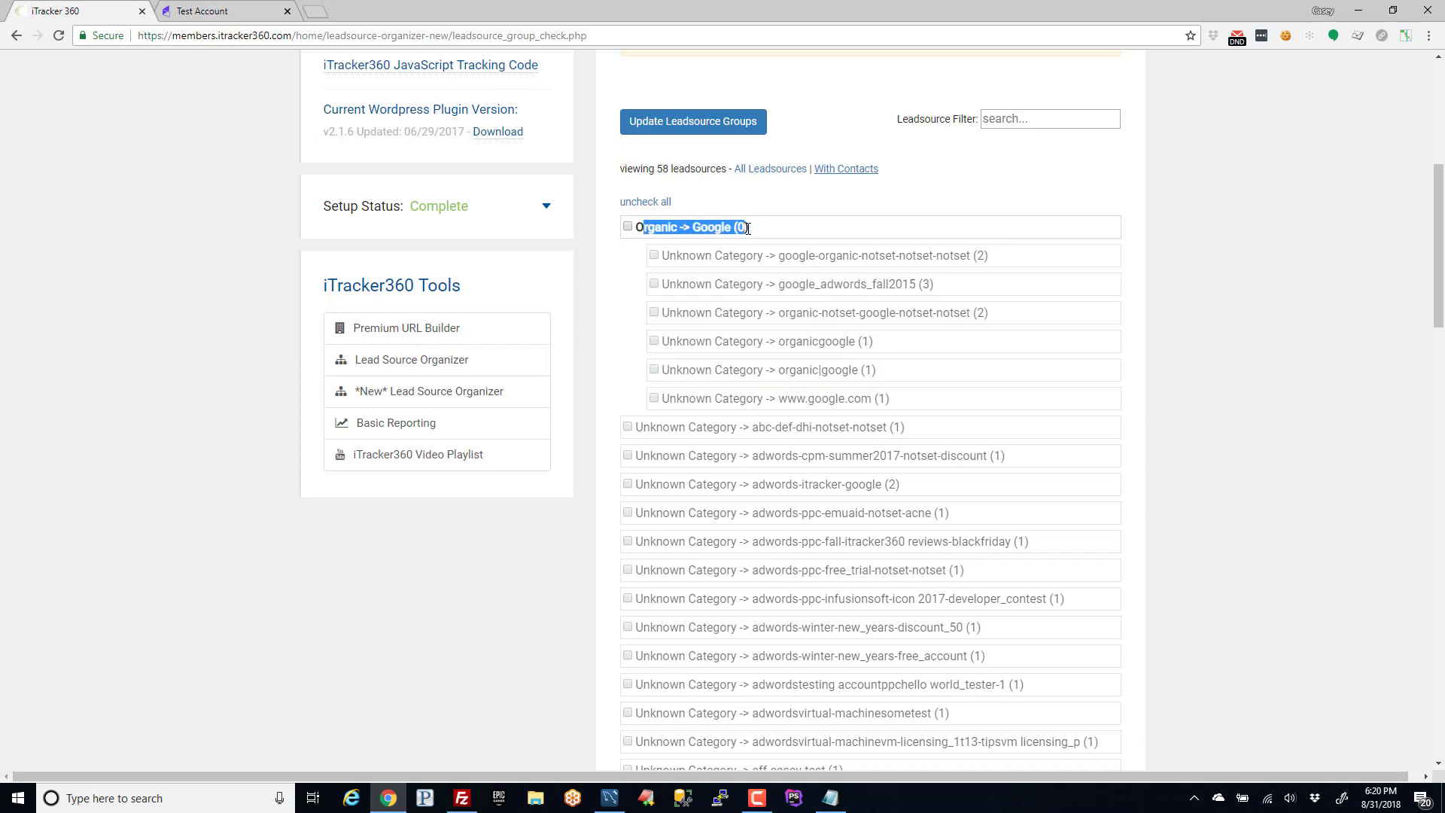
{"action": "left_click", "coordinate": [1012, 250]}
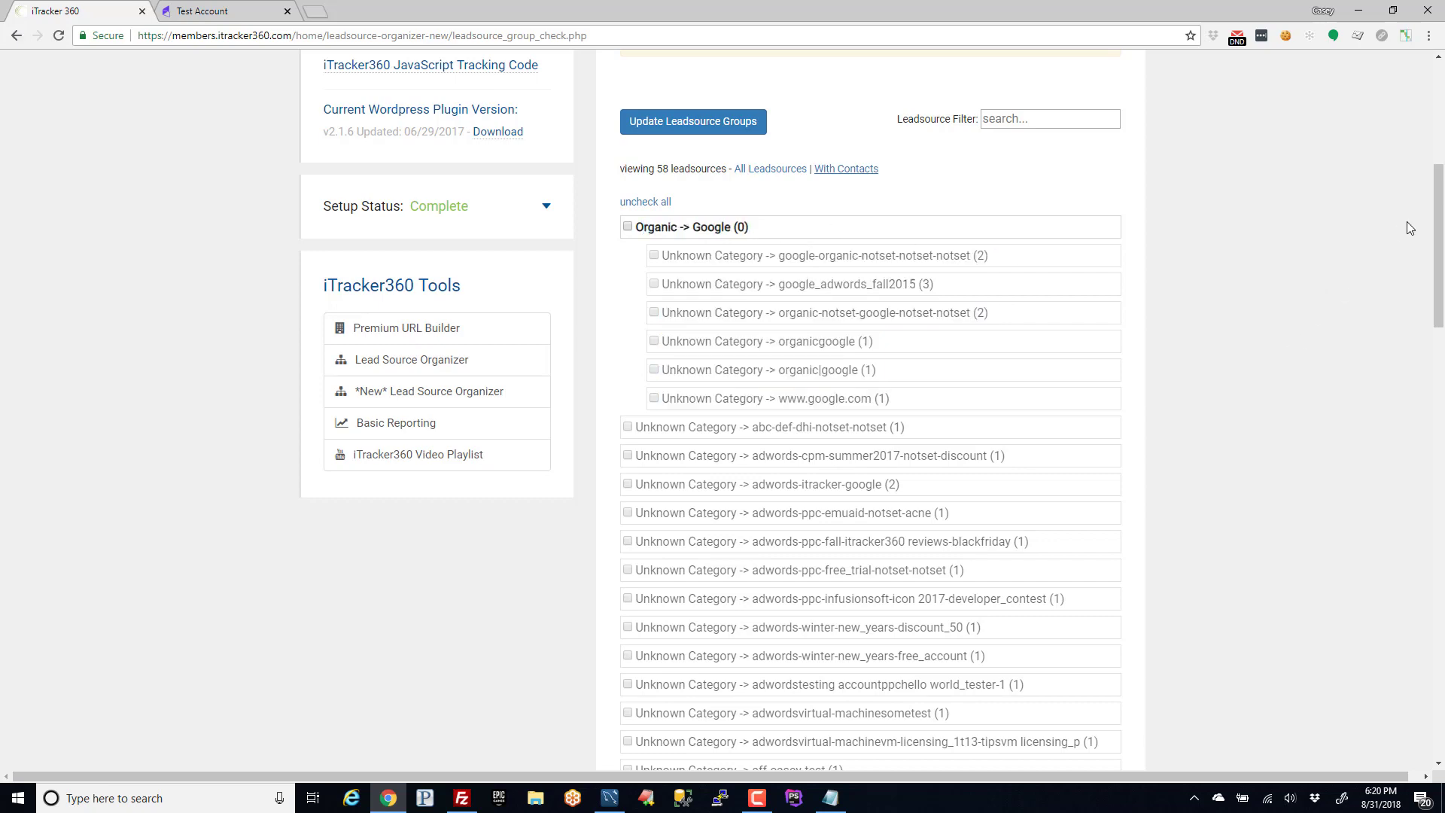
- Open the list of contacts awaiting a leadsource update and compare old and new leadsources for the google-organic-notset-notset-notset contact
{"action": "left_click_drag", "start_coordinate": [1437, 226], "coordinate": [1410, 576]}
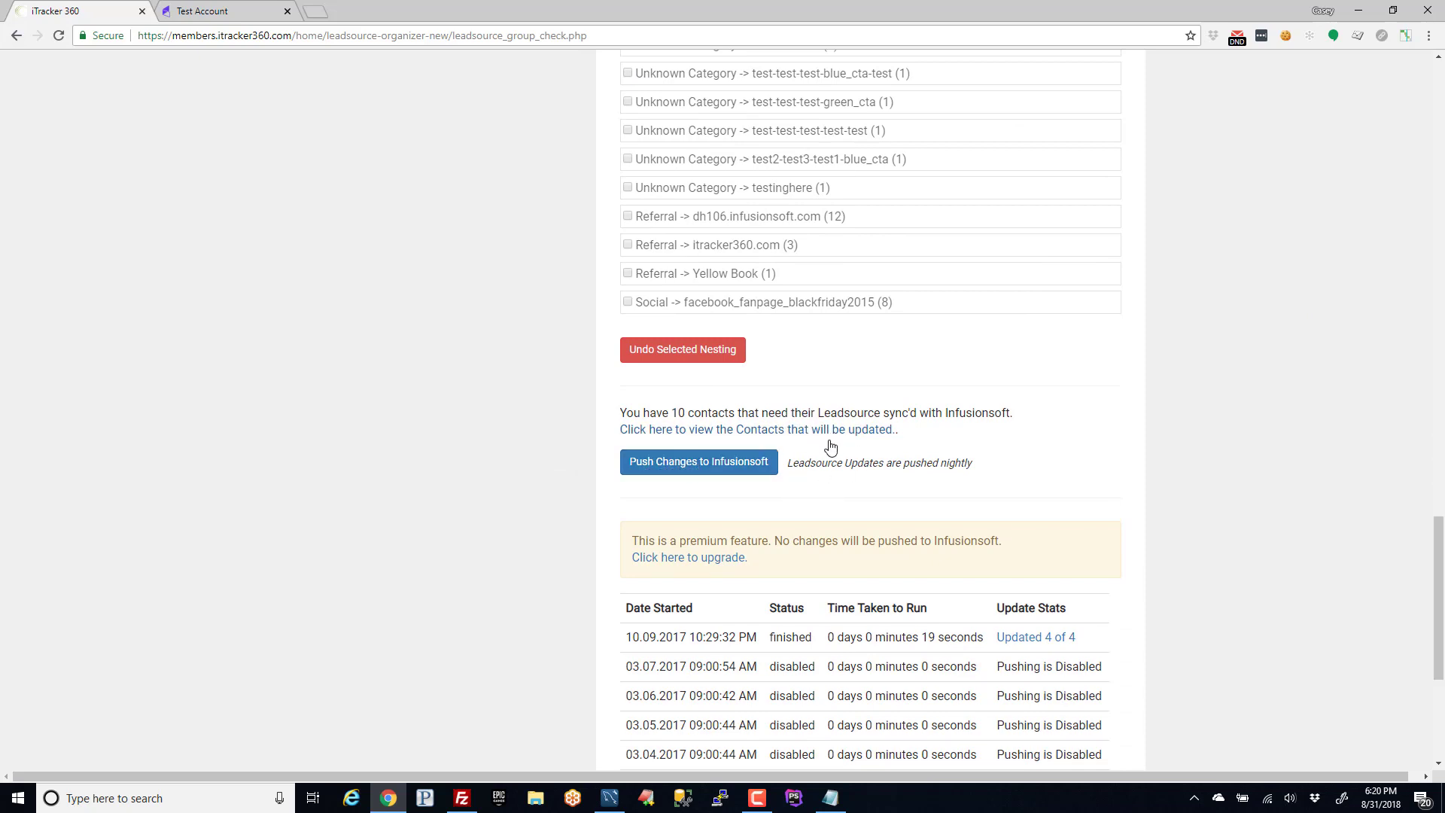
{"action": "left_click", "coordinate": [785, 434]}
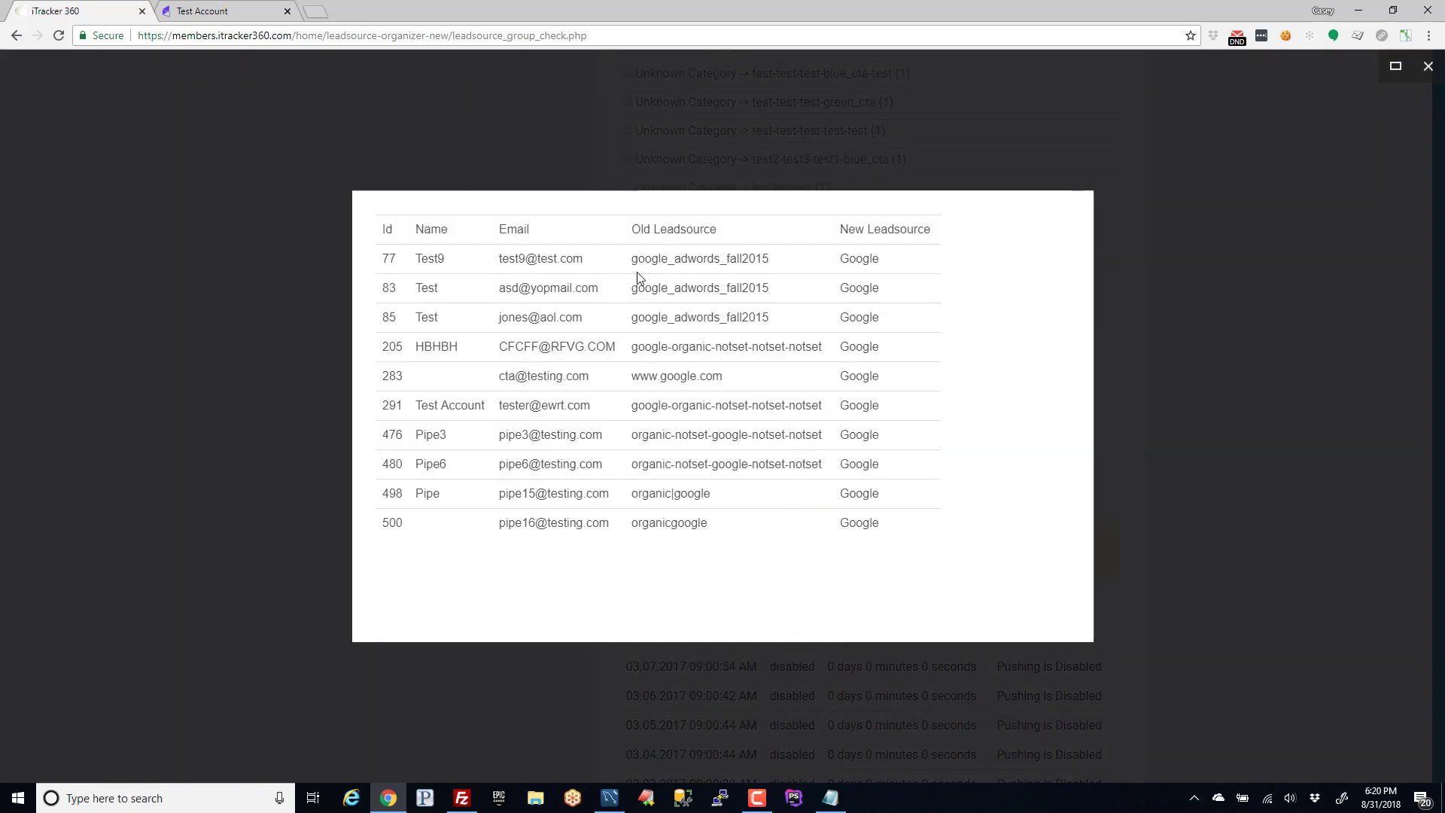
{"action": "left_click_drag", "start_coordinate": [395, 254], "coordinate": [548, 442]}
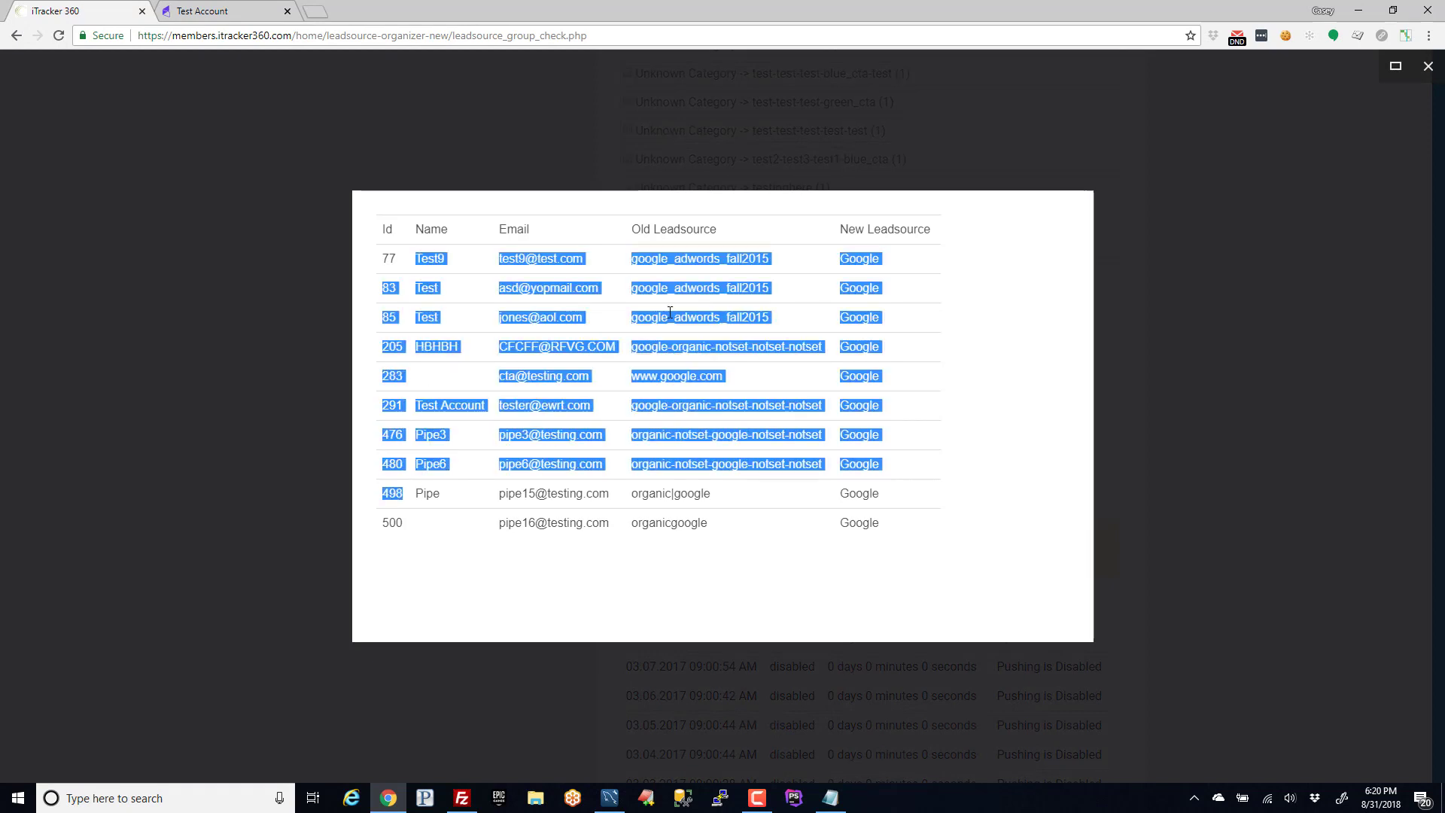
{"action": "left_click", "coordinate": [632, 432]}
{"action": "left_click_drag", "start_coordinate": [631, 406], "coordinate": [810, 409]}
{"action": "double_click", "coordinate": [854, 405]}
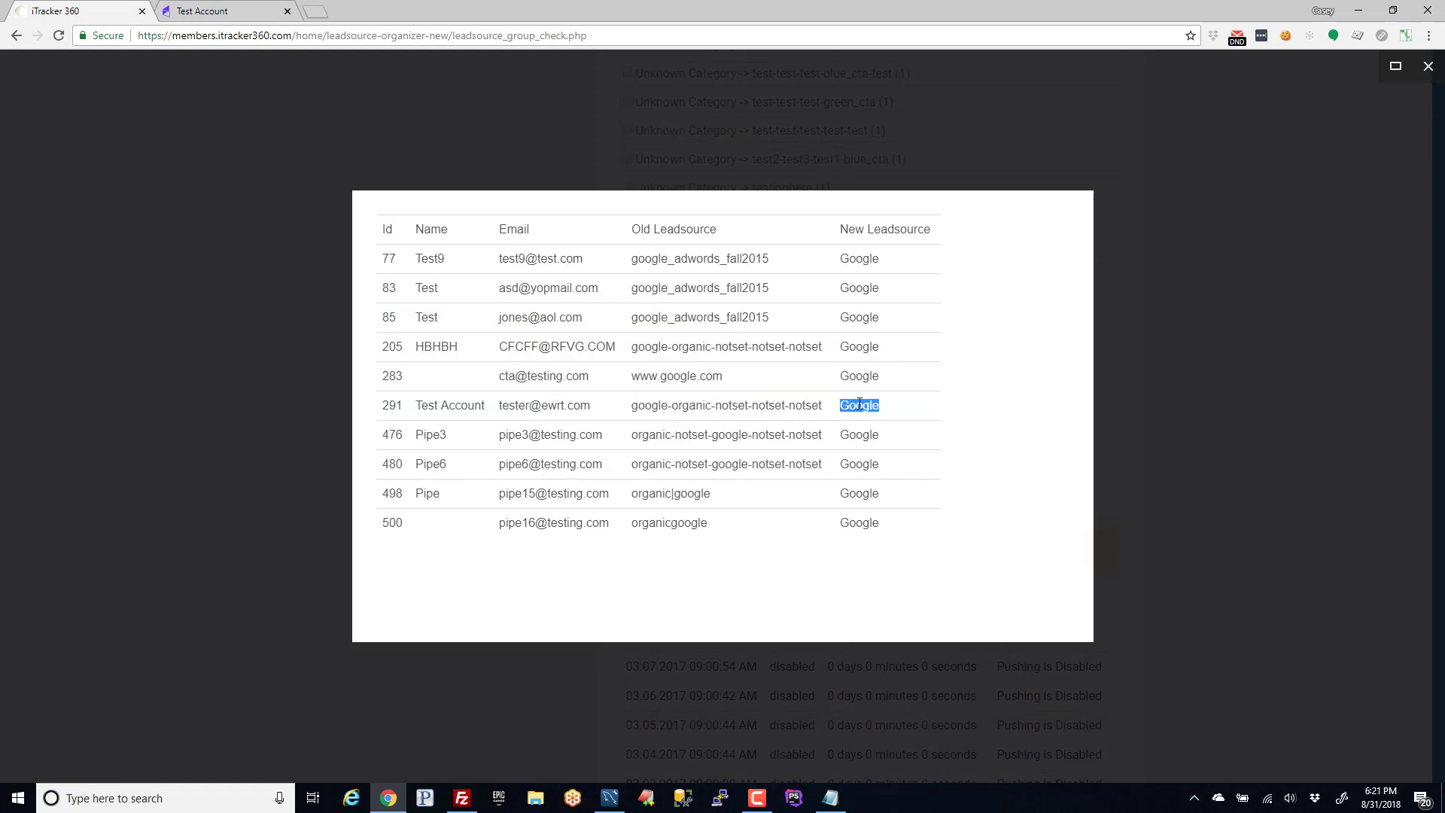
{"action": "left_click", "coordinate": [871, 452]}
- Check the new leadsource planned for the google_adwords_fall2015 contacts and close the contact list
{"action": "left_click_drag", "start_coordinate": [633, 316], "coordinate": [770, 317]}
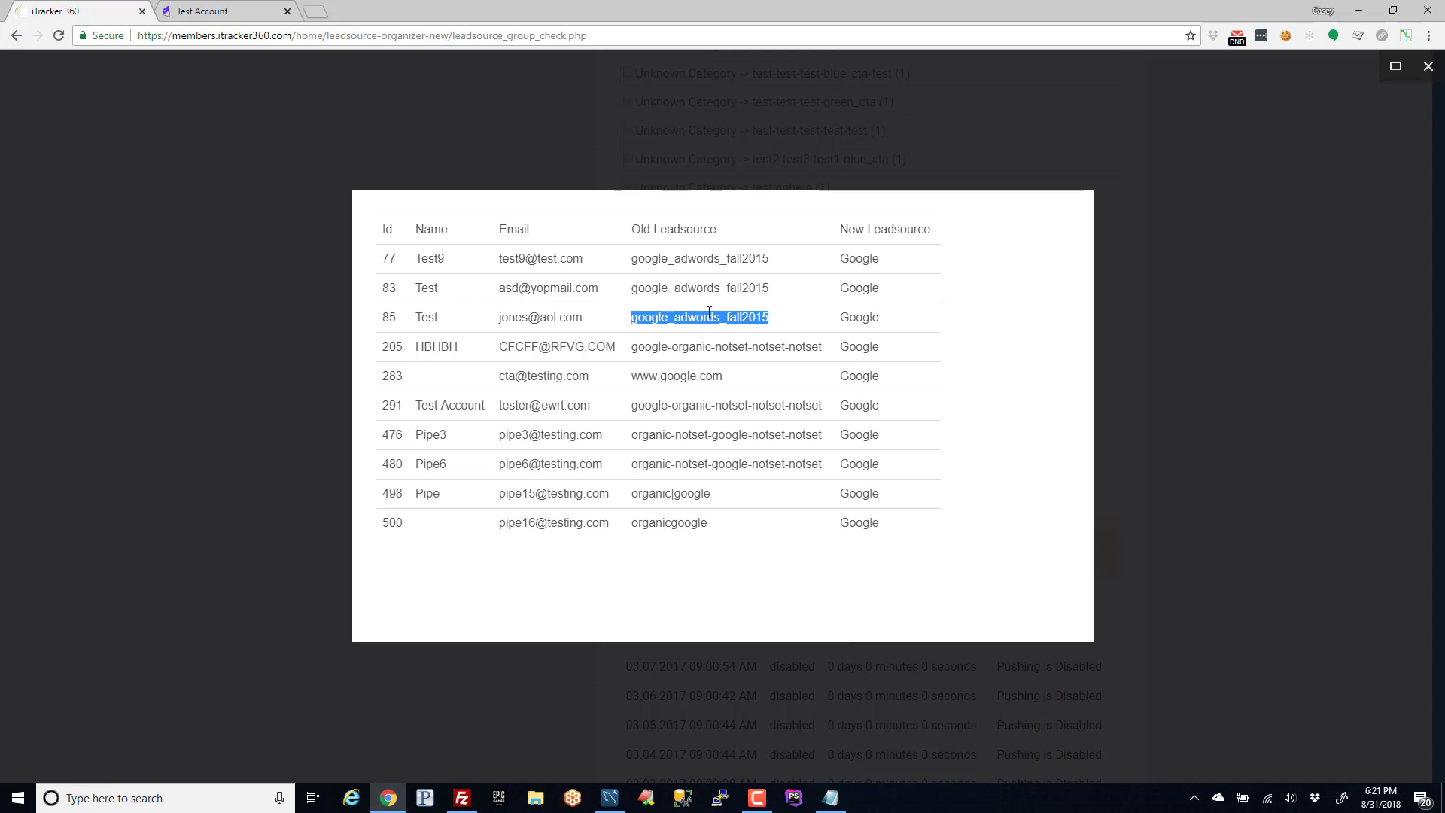
{"action": "double_click", "coordinate": [848, 317]}
{"action": "left_click", "coordinate": [782, 334]}
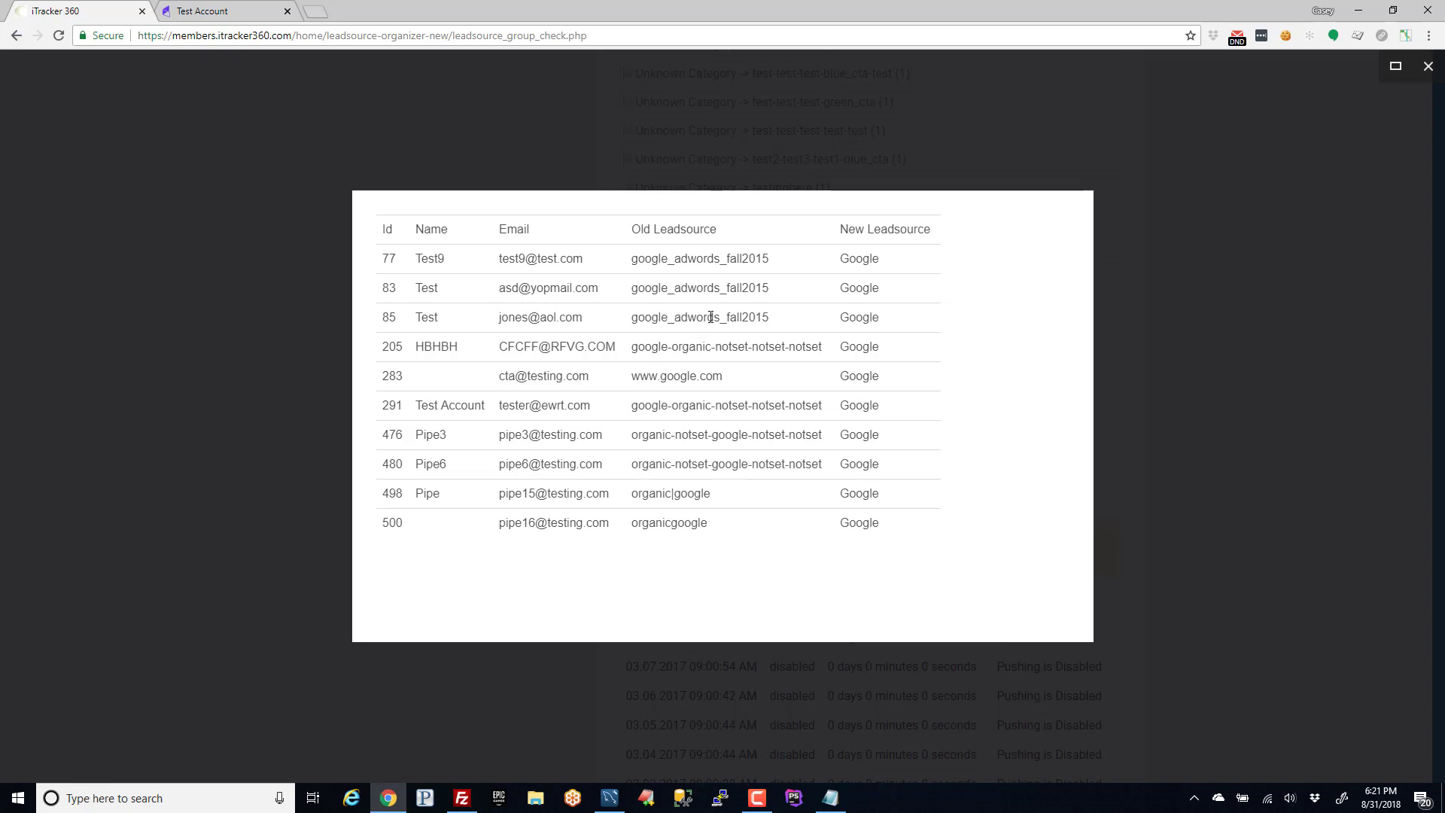
{"action": "left_click_drag", "start_coordinate": [724, 317], "coordinate": [634, 317]}
{"action": "left_click", "coordinate": [773, 317]}
{"action": "left_click", "coordinate": [1427, 66]}
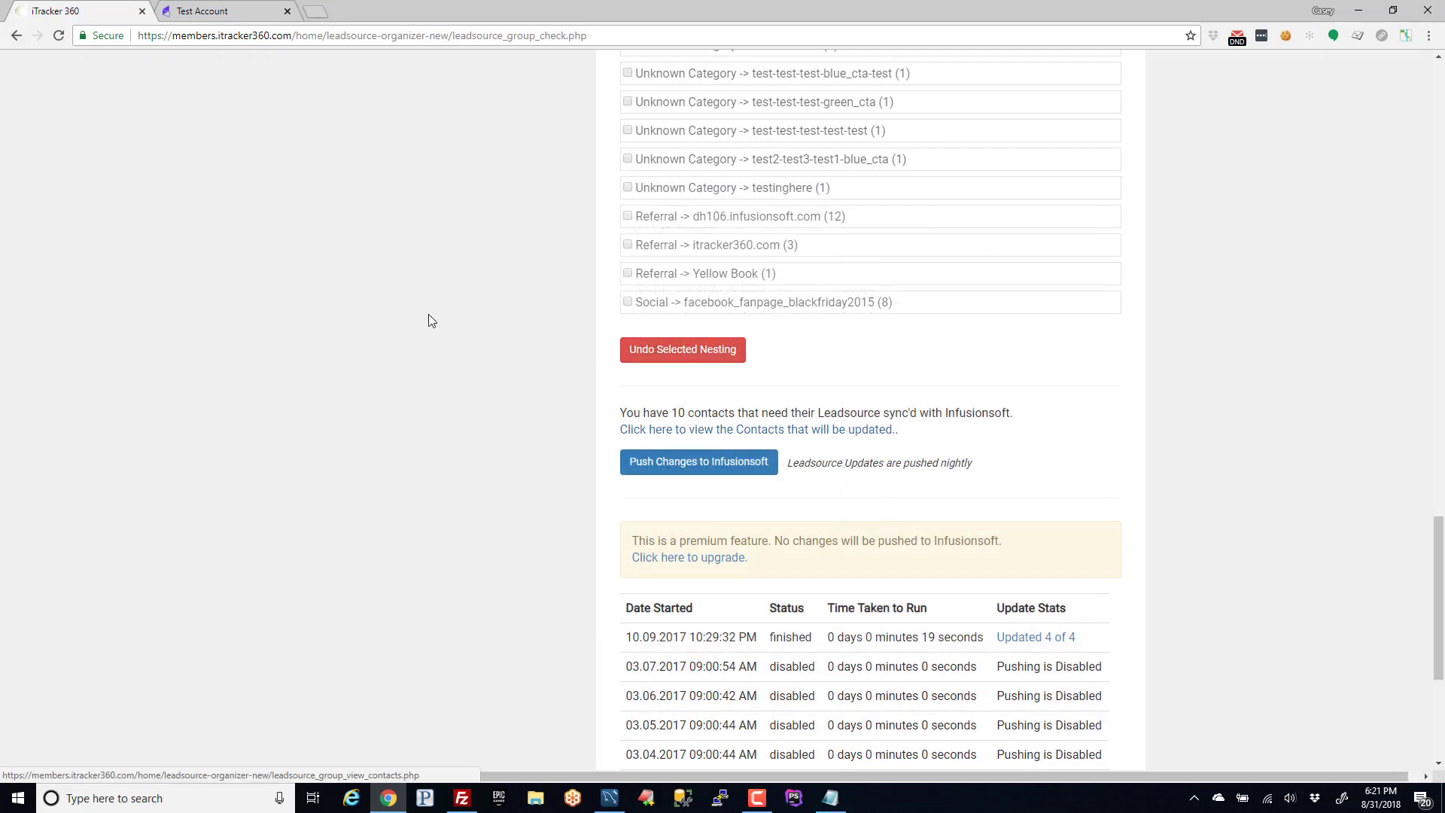
- Undo the nesting of the google_adwords_fall2015 leadsource under Organic -> Google
{"action": "scroll", "coordinate": [891, 359], "scroll_direction": "down", "scroll_amount": 4}
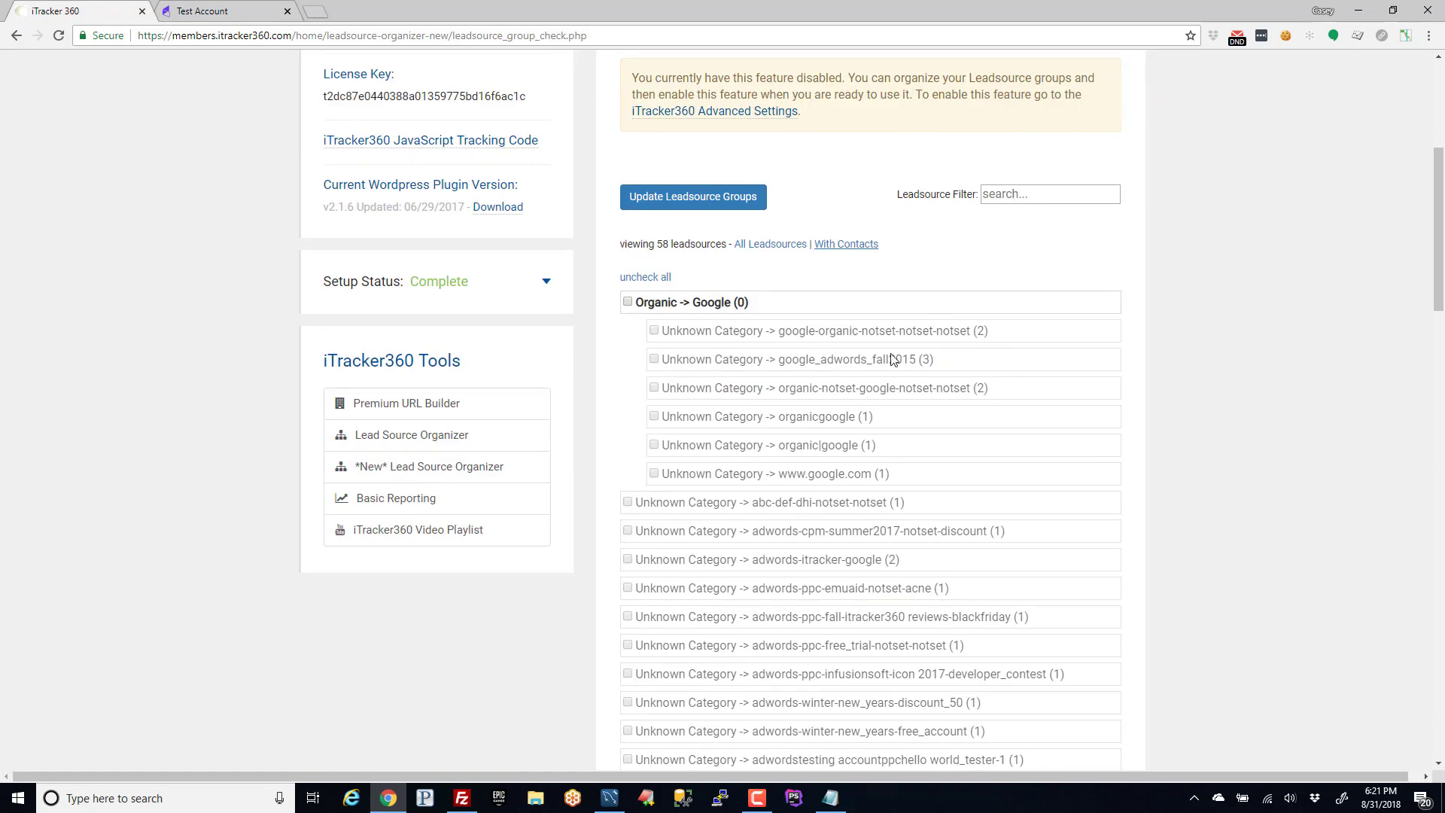
{"action": "double_click", "coordinate": [783, 358]}
{"action": "left_click", "coordinate": [796, 377]}
{"action": "left_click_drag", "start_coordinate": [1440, 184], "coordinate": [1441, 542]}
{"action": "left_click", "coordinate": [680, 428]}
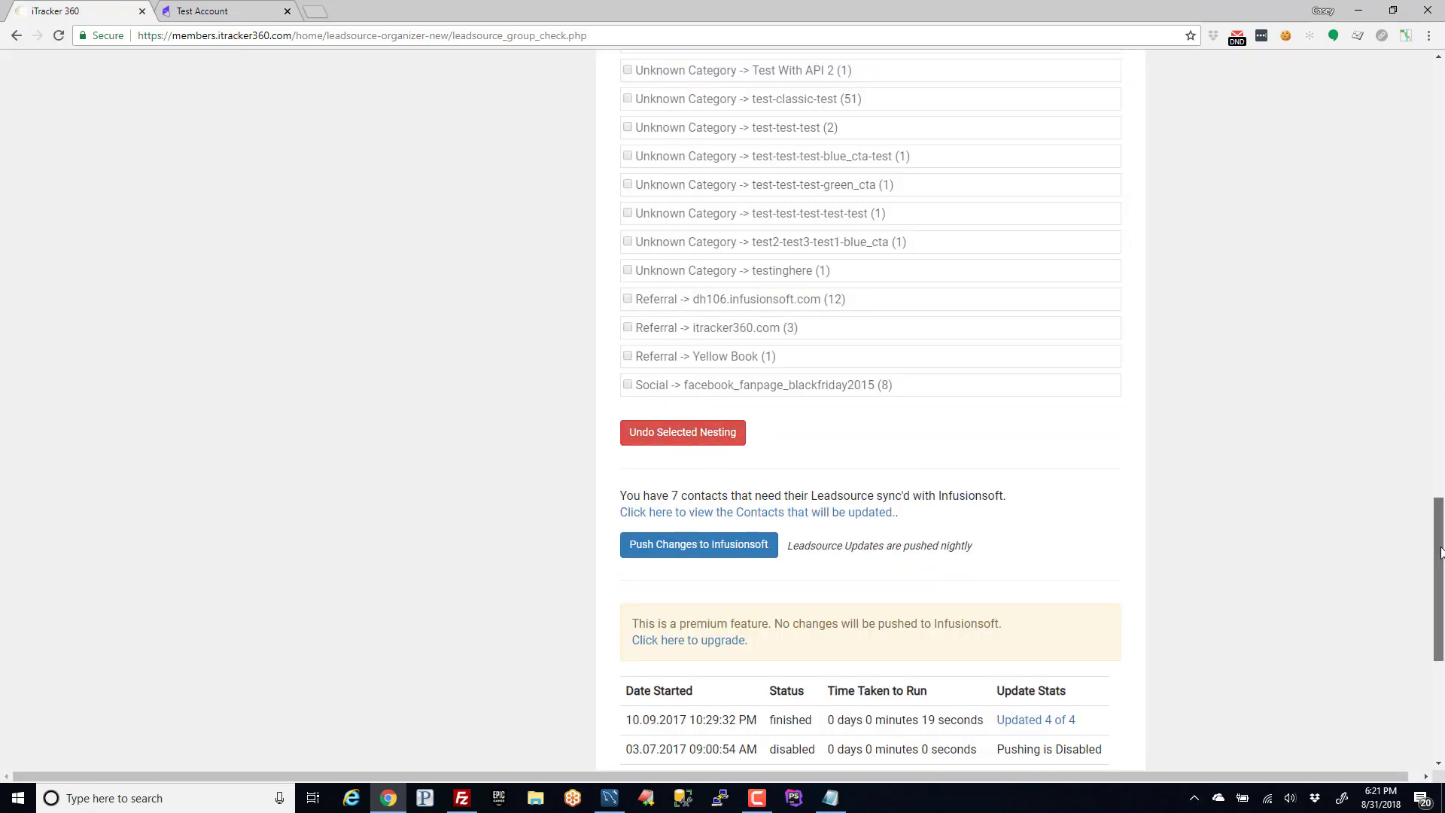
- Compare the leadsources still nested under Organic -> Google with the ungrouped ones below them
{"action": "left_click_drag", "start_coordinate": [1441, 552], "coordinate": [1430, 206]}
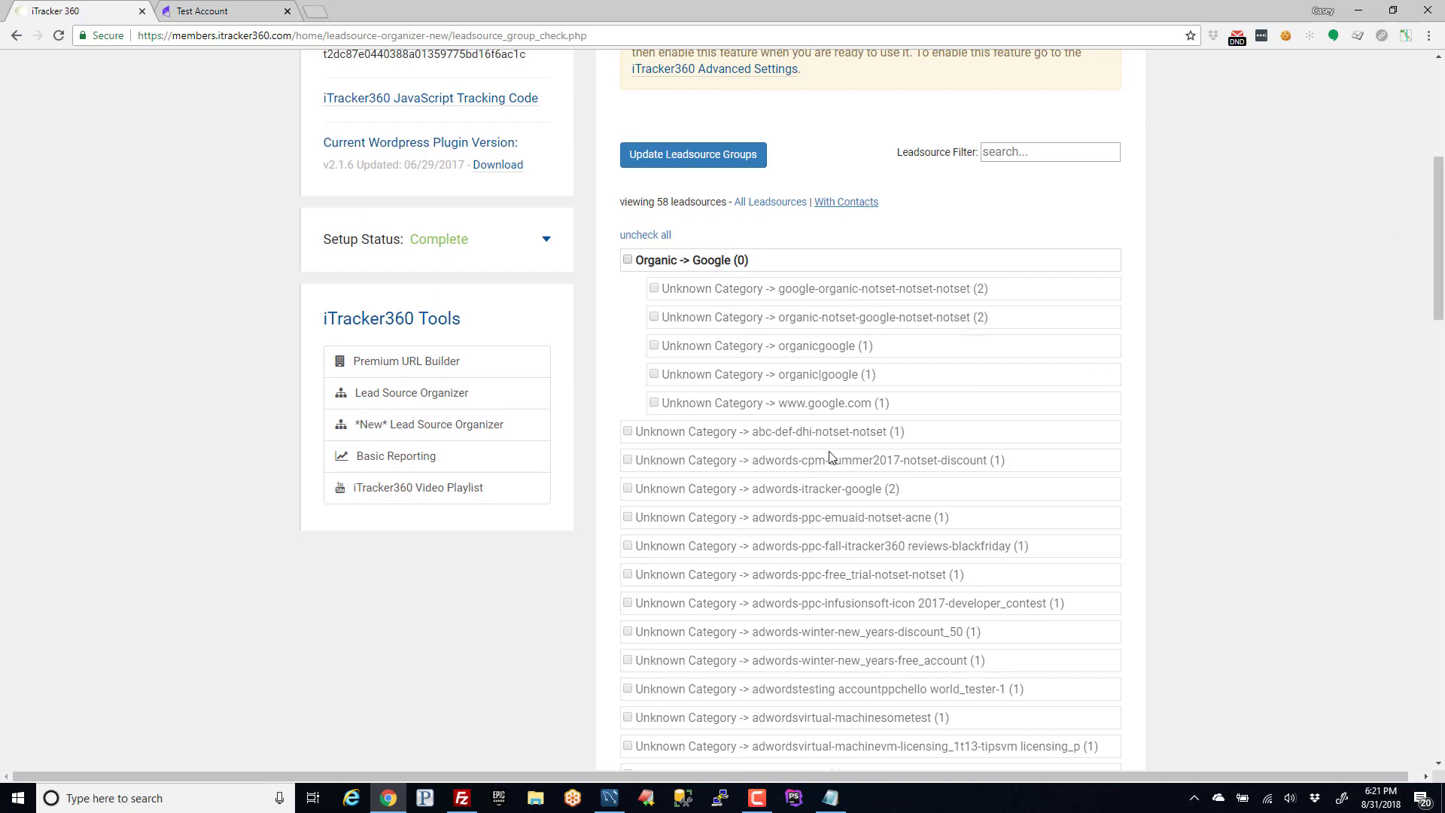
{"action": "left_click_drag", "start_coordinate": [670, 292], "coordinate": [890, 442]}
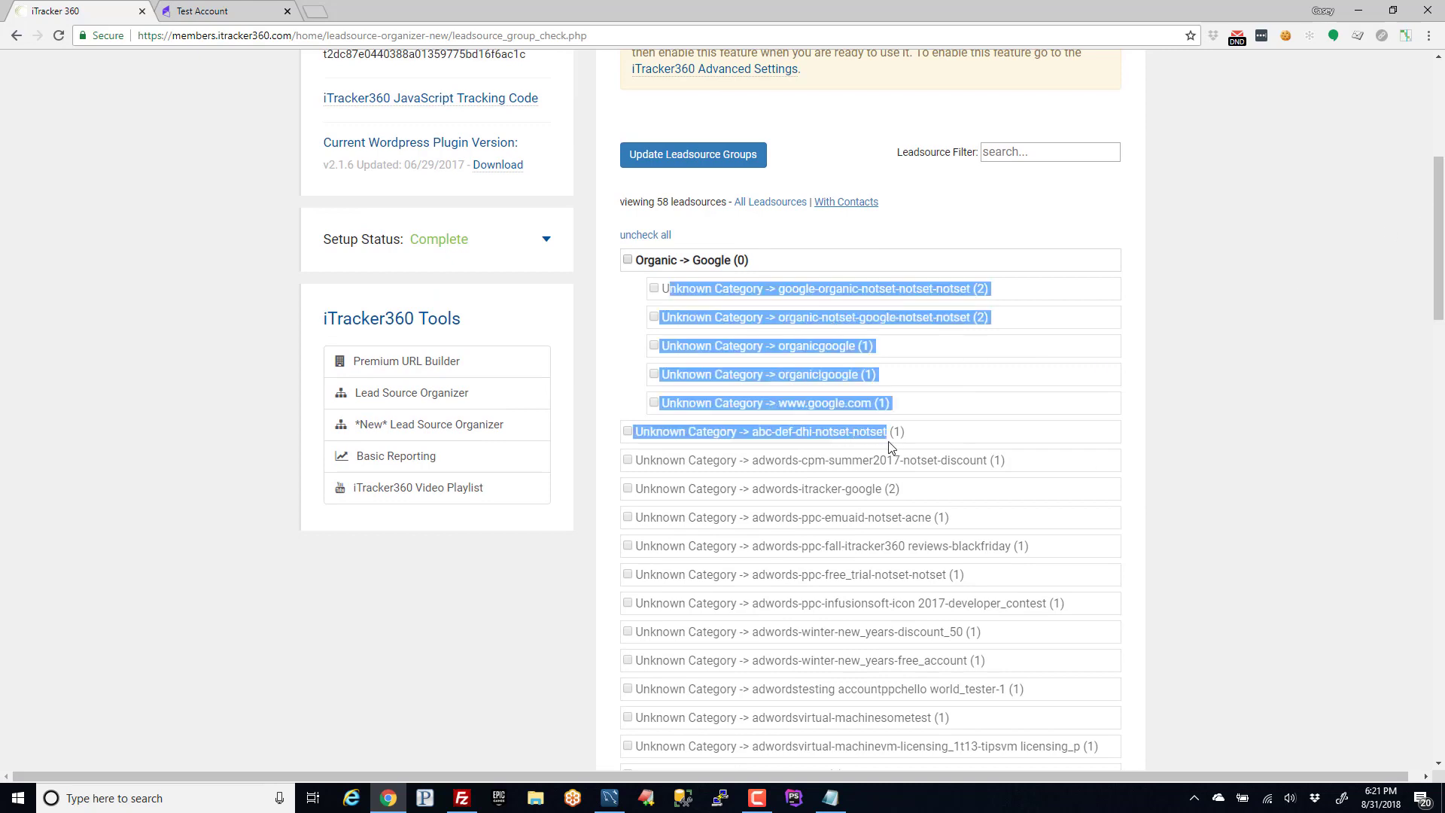
{"action": "left_click_drag", "start_coordinate": [730, 487], "coordinate": [952, 718]}
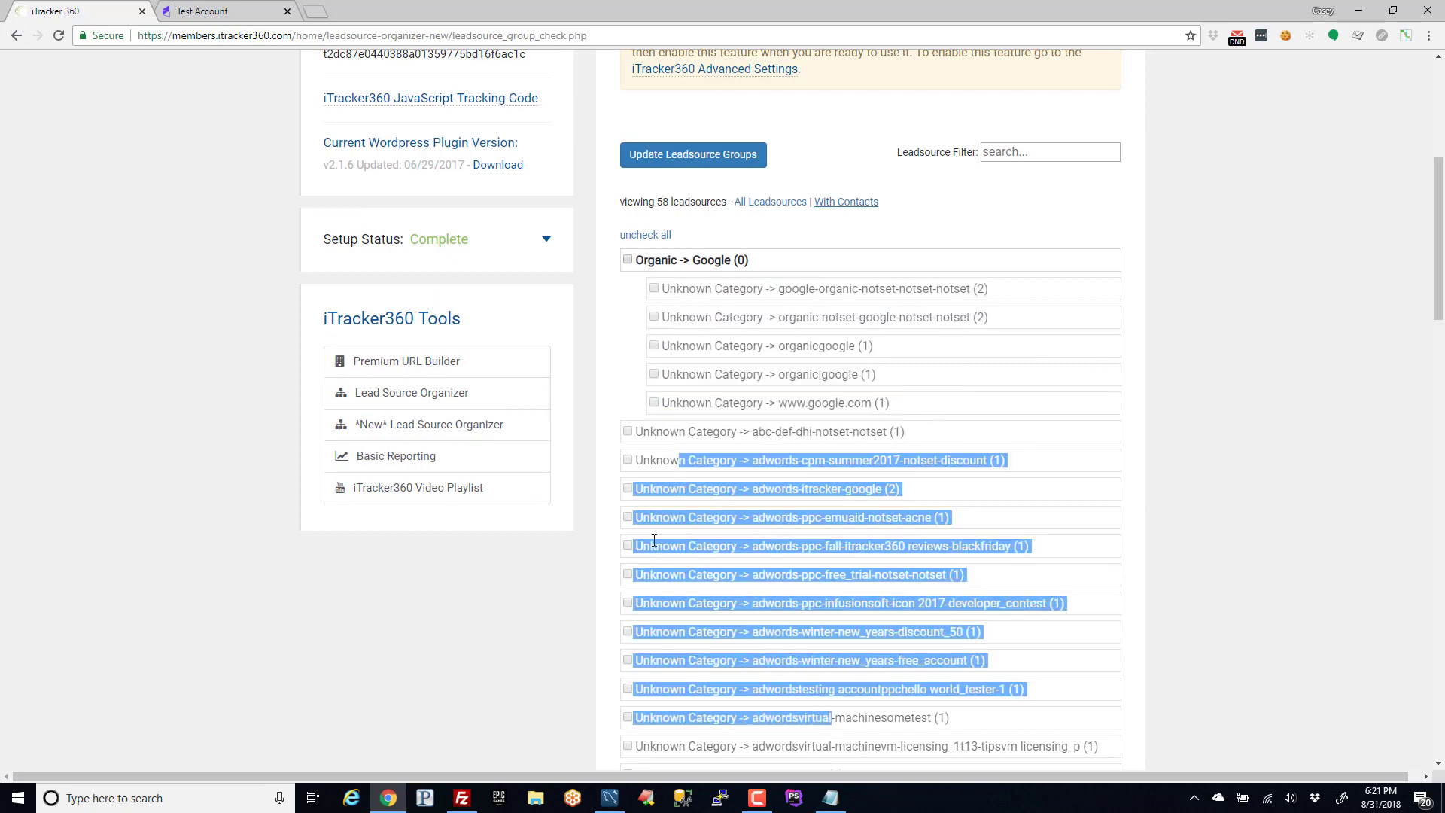
{"action": "left_click", "coordinate": [615, 584]}
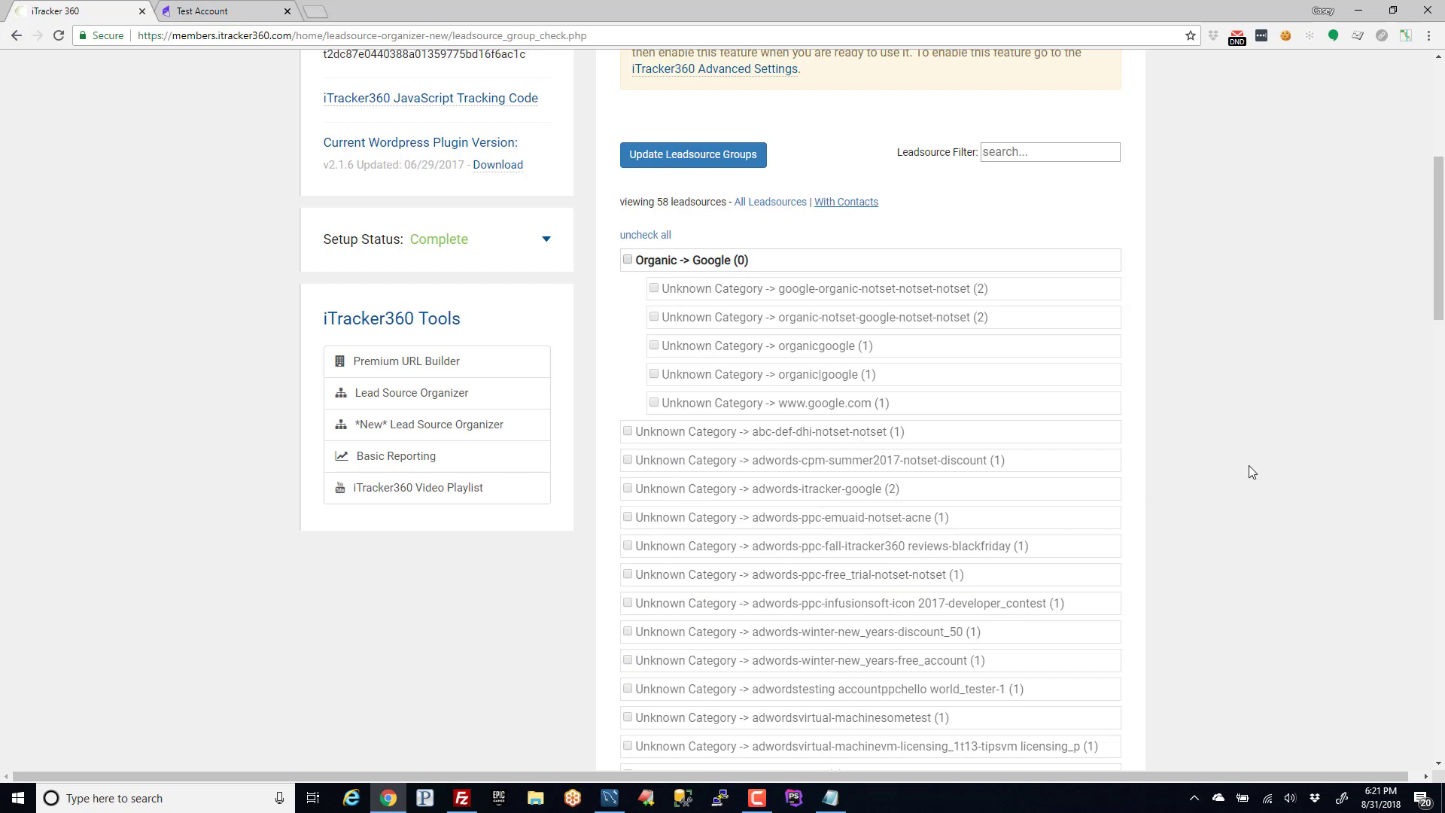
{"action": "left_click_drag", "start_coordinate": [705, 288], "coordinate": [896, 398]}
{"action": "left_click", "coordinate": [1097, 401]}
{"action": "left_click_drag", "start_coordinate": [681, 286], "coordinate": [906, 414]}
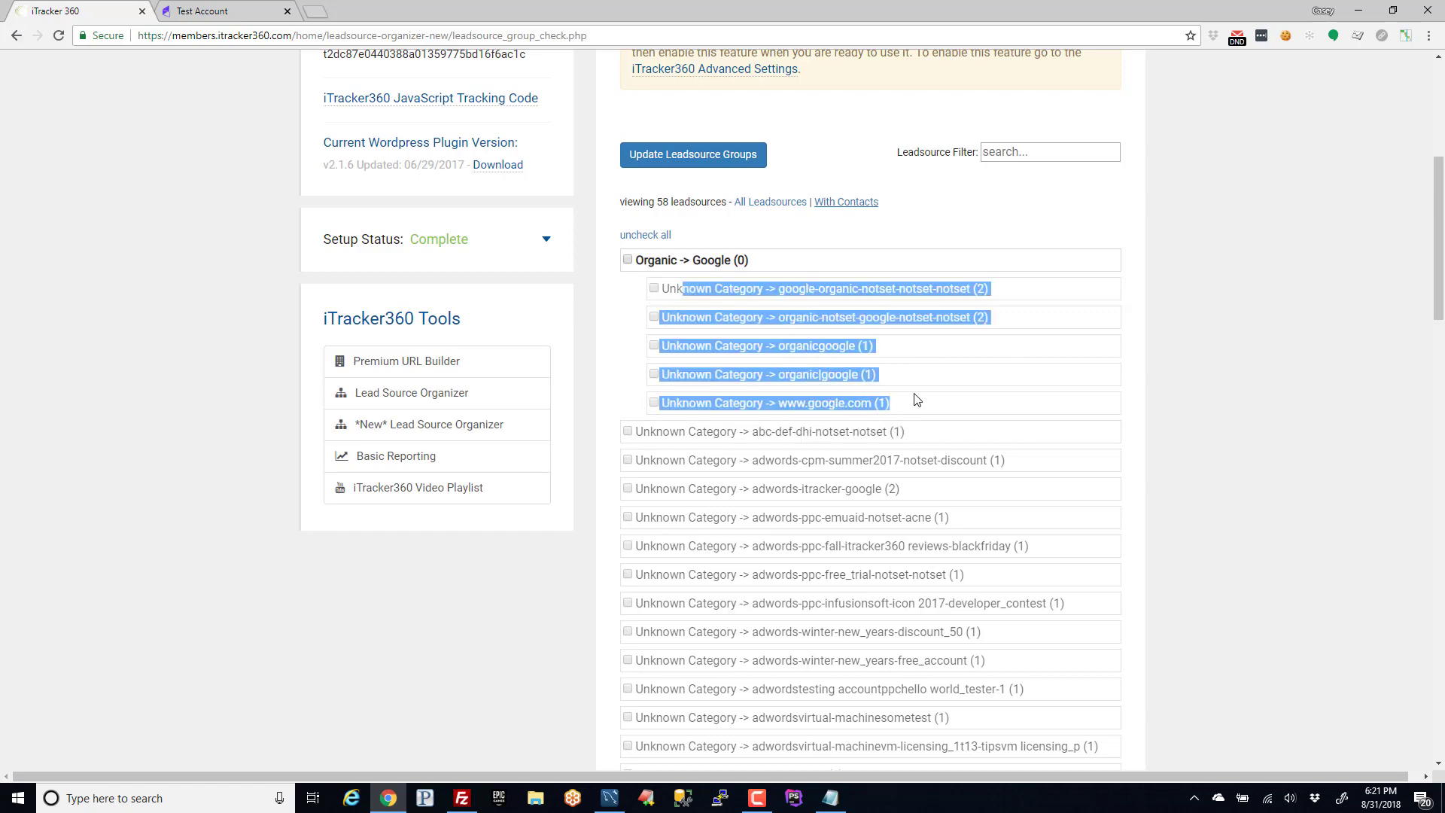
{"action": "left_click", "coordinate": [920, 396]}
- Read the alert about the missing "Remove Leadsource" action set and where to set it up
{"action": "scroll", "coordinate": [922, 392], "scroll_direction": "up", "scroll_amount": 5}
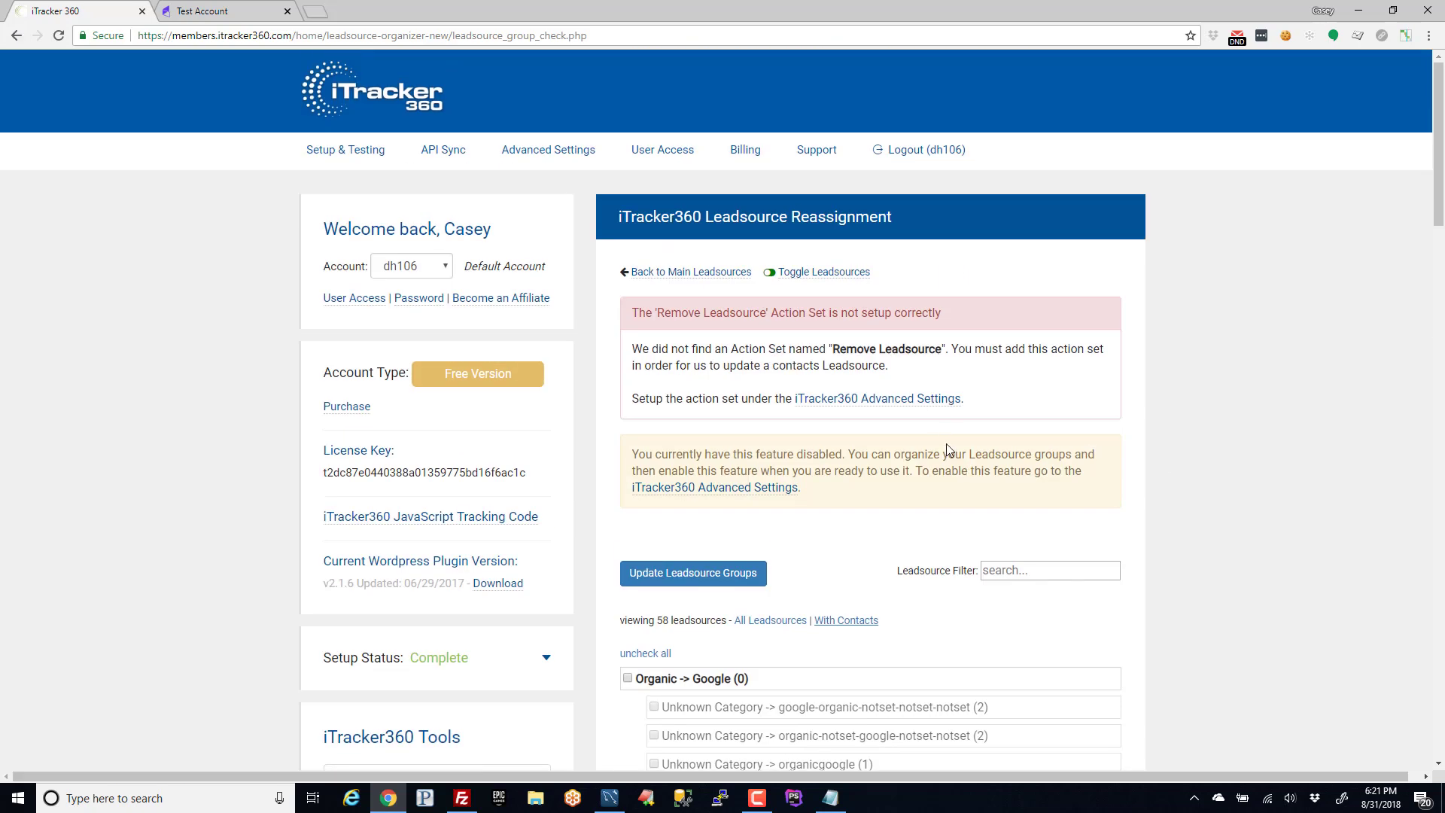
{"action": "left_click_drag", "start_coordinate": [632, 347], "coordinate": [905, 380]}
{"action": "left_click", "coordinate": [905, 374]}
{"action": "left_click_drag", "start_coordinate": [832, 343], "coordinate": [944, 345]}
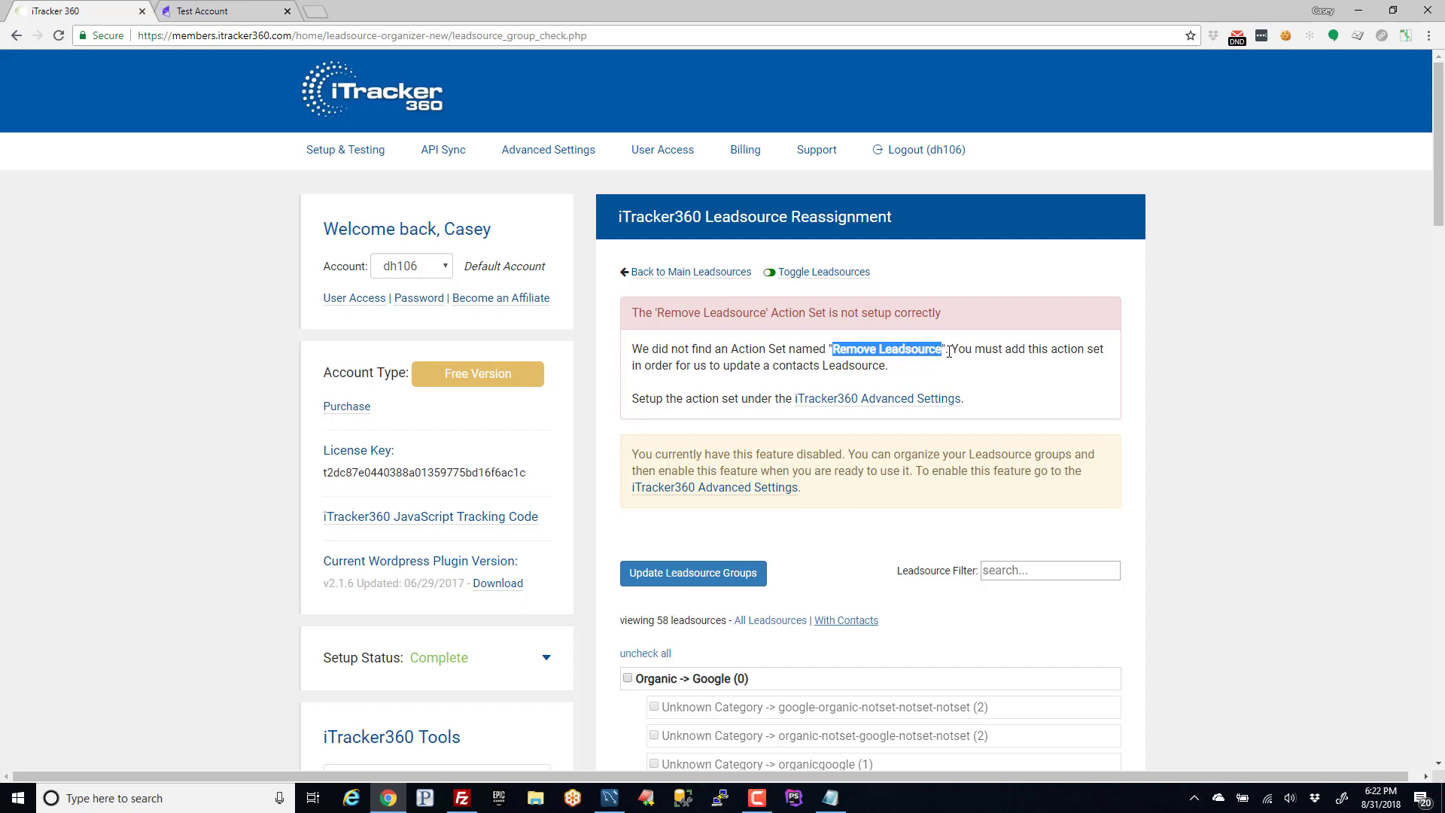
{"action": "left_click", "coordinate": [860, 347]}
{"action": "left_click_drag", "start_coordinate": [626, 352], "coordinate": [1010, 402]}
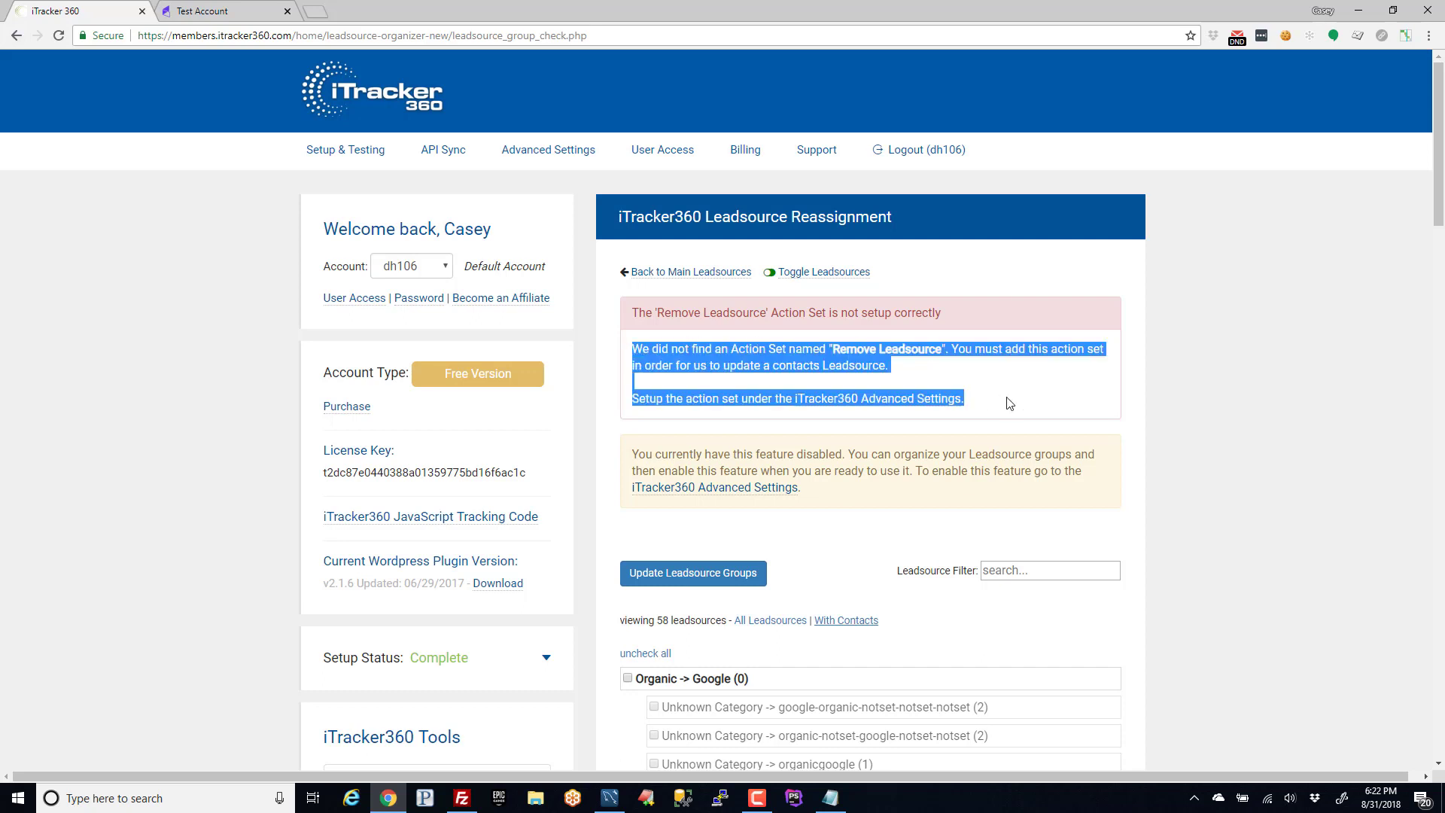
{"action": "left_click", "coordinate": [1015, 397]}
{"action": "left_click_drag", "start_coordinate": [830, 348], "coordinate": [935, 354]}
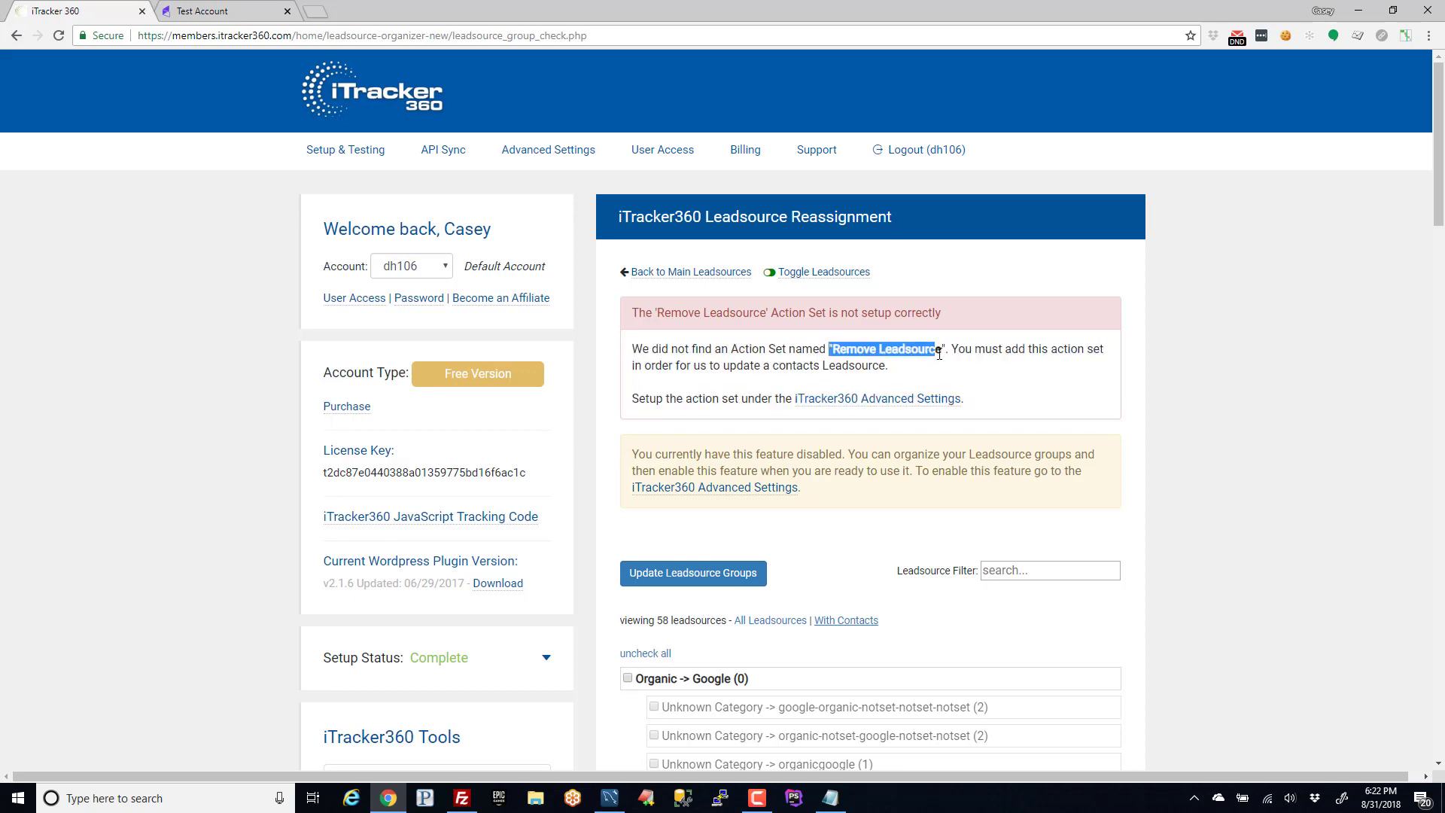
{"action": "left_click", "coordinate": [936, 345]}
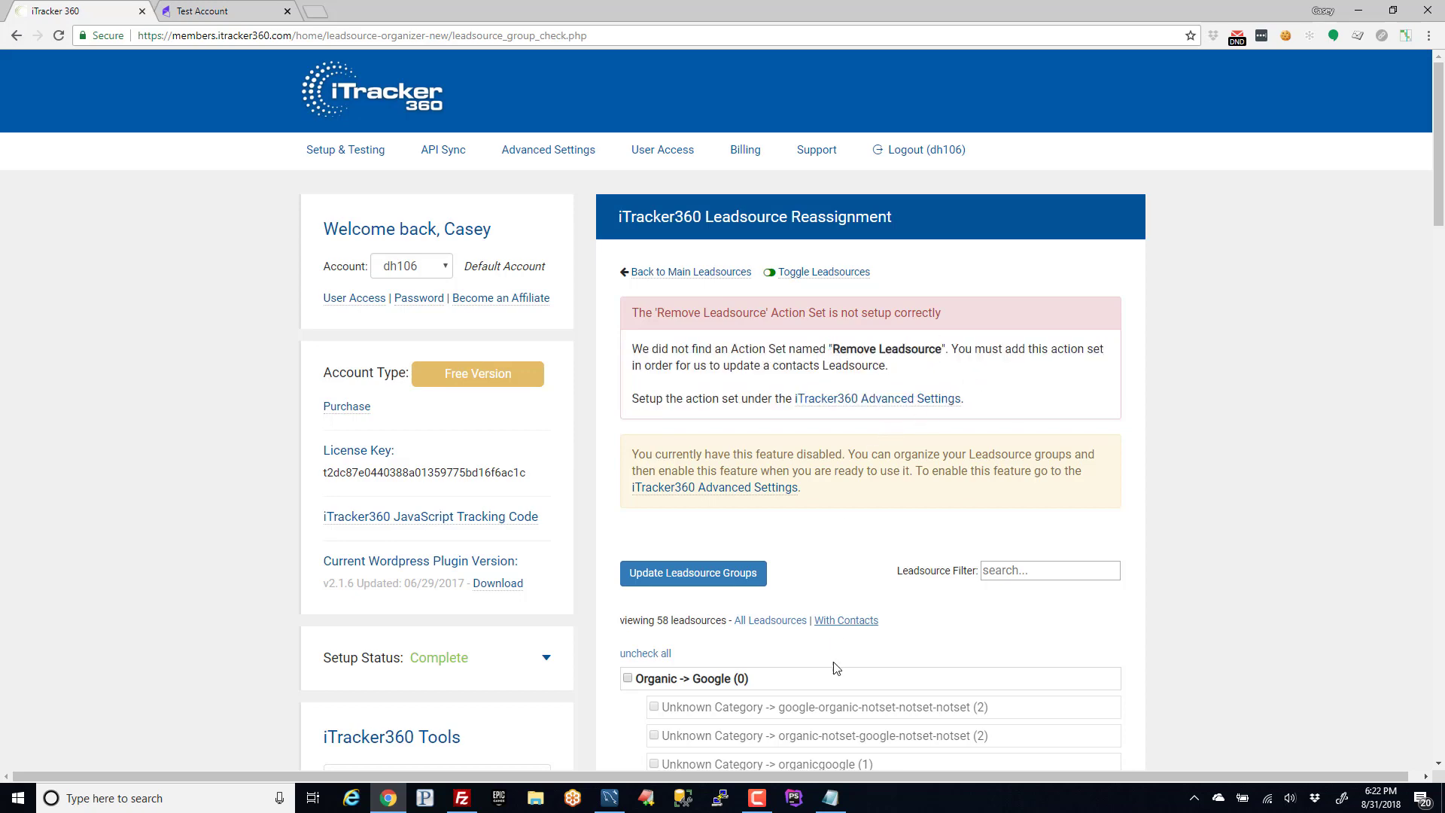
- Check the Organic -> Google group against the action set alert and read the notice about enabling the feature in Advanced Settings
{"action": "scroll", "coordinate": [835, 670], "scroll_direction": "down", "scroll_amount": 2}
{"action": "left_click_drag", "start_coordinate": [683, 529], "coordinate": [746, 529]}
{"action": "left_click", "coordinate": [783, 525]}
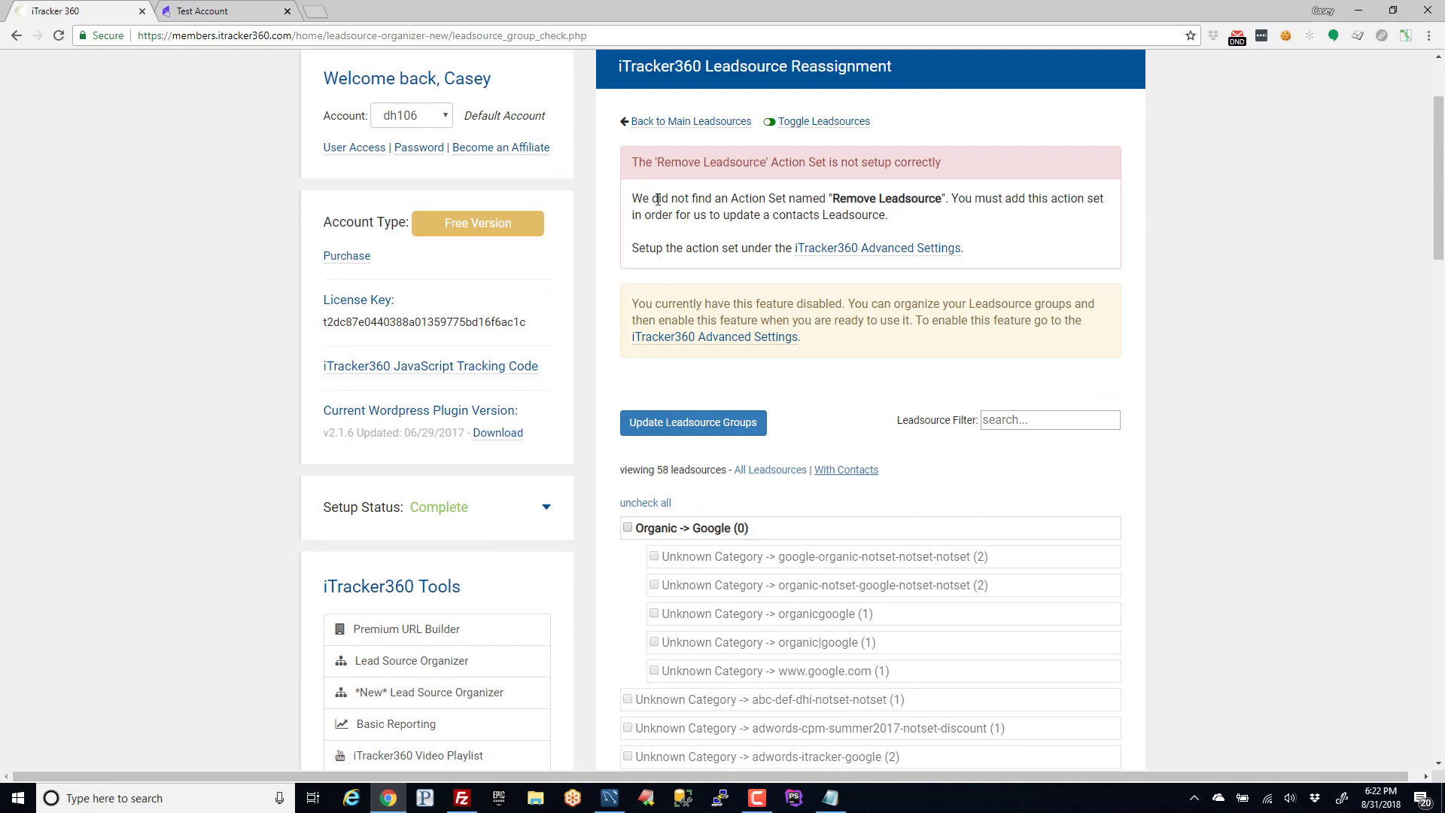
{"action": "left_click_drag", "start_coordinate": [633, 198], "coordinate": [1022, 245]}
{"action": "left_click", "coordinate": [1015, 246]}
{"action": "left_click_drag", "start_coordinate": [631, 302], "coordinate": [851, 344]}
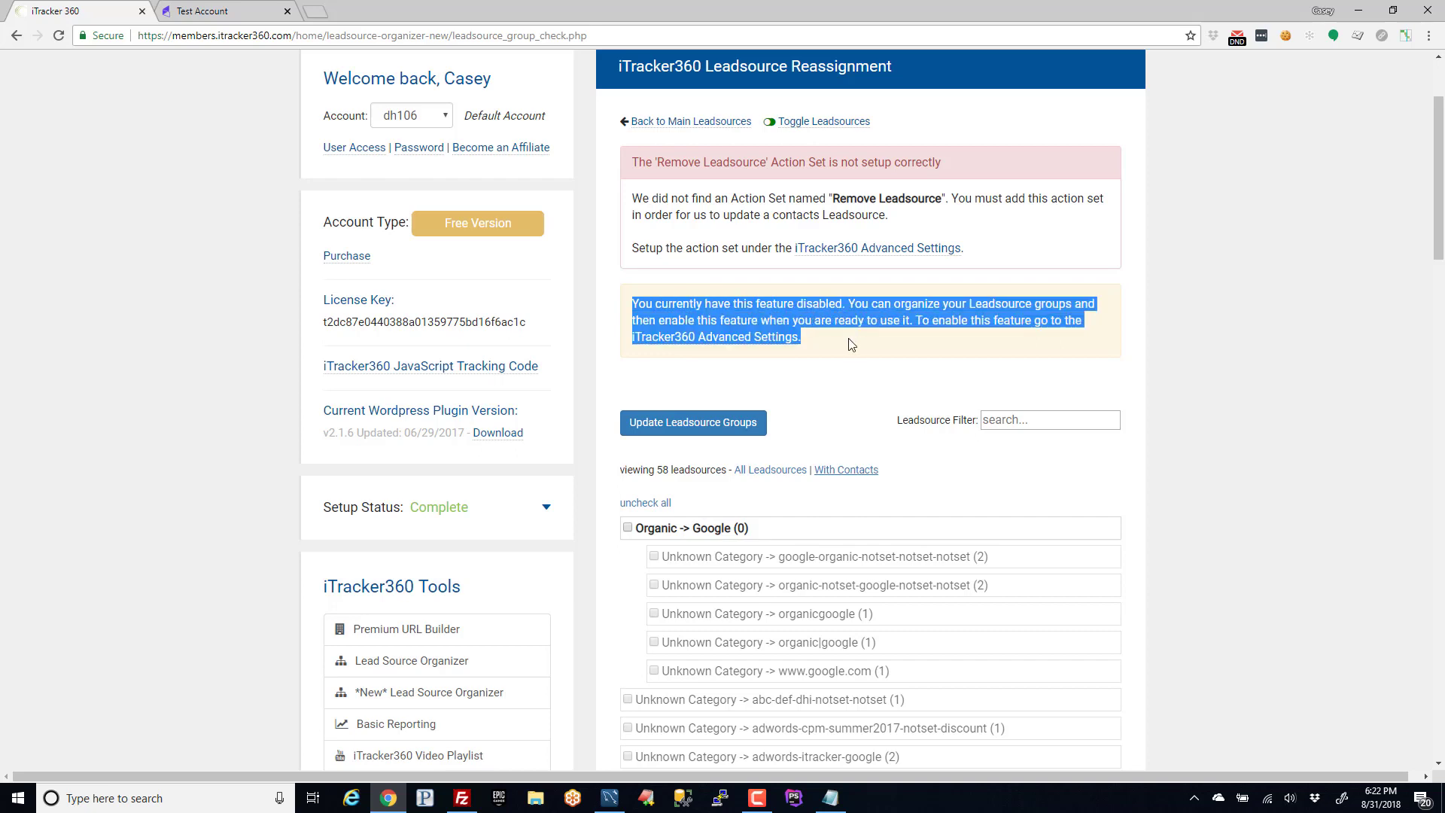
{"action": "left_click", "coordinate": [849, 343]}
- Recheck the nested Google group, the disabled-feature notice and the heading of the "Remove Leadsource" alert
{"action": "scroll", "coordinate": [728, 467], "scroll_direction": "down", "scroll_amount": 2}
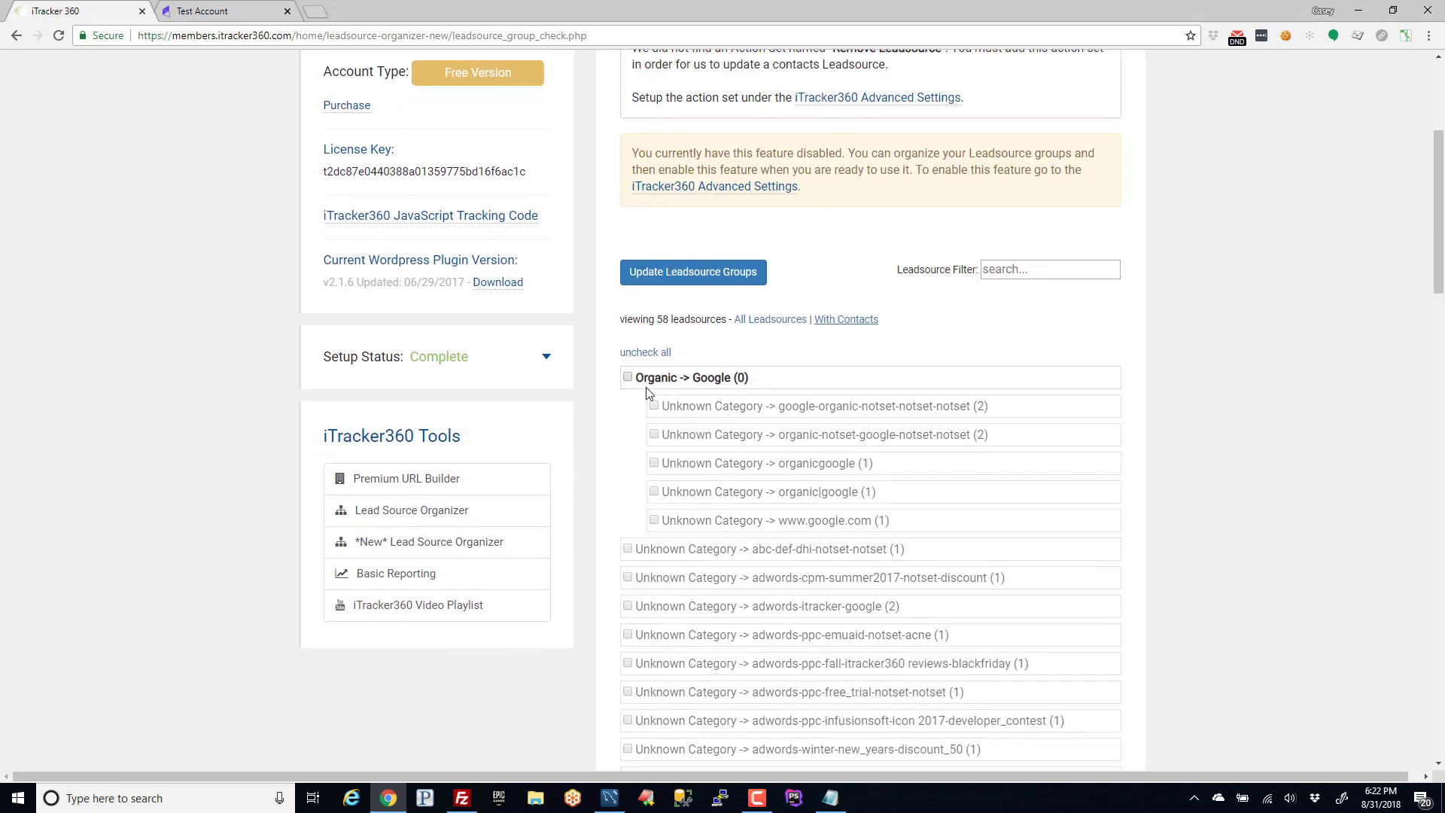
{"action": "triple_click", "coordinate": [691, 160]}
{"action": "left_click", "coordinate": [682, 149]}
{"action": "scroll", "coordinate": [831, 177], "scroll_direction": "up", "scroll_amount": 3}
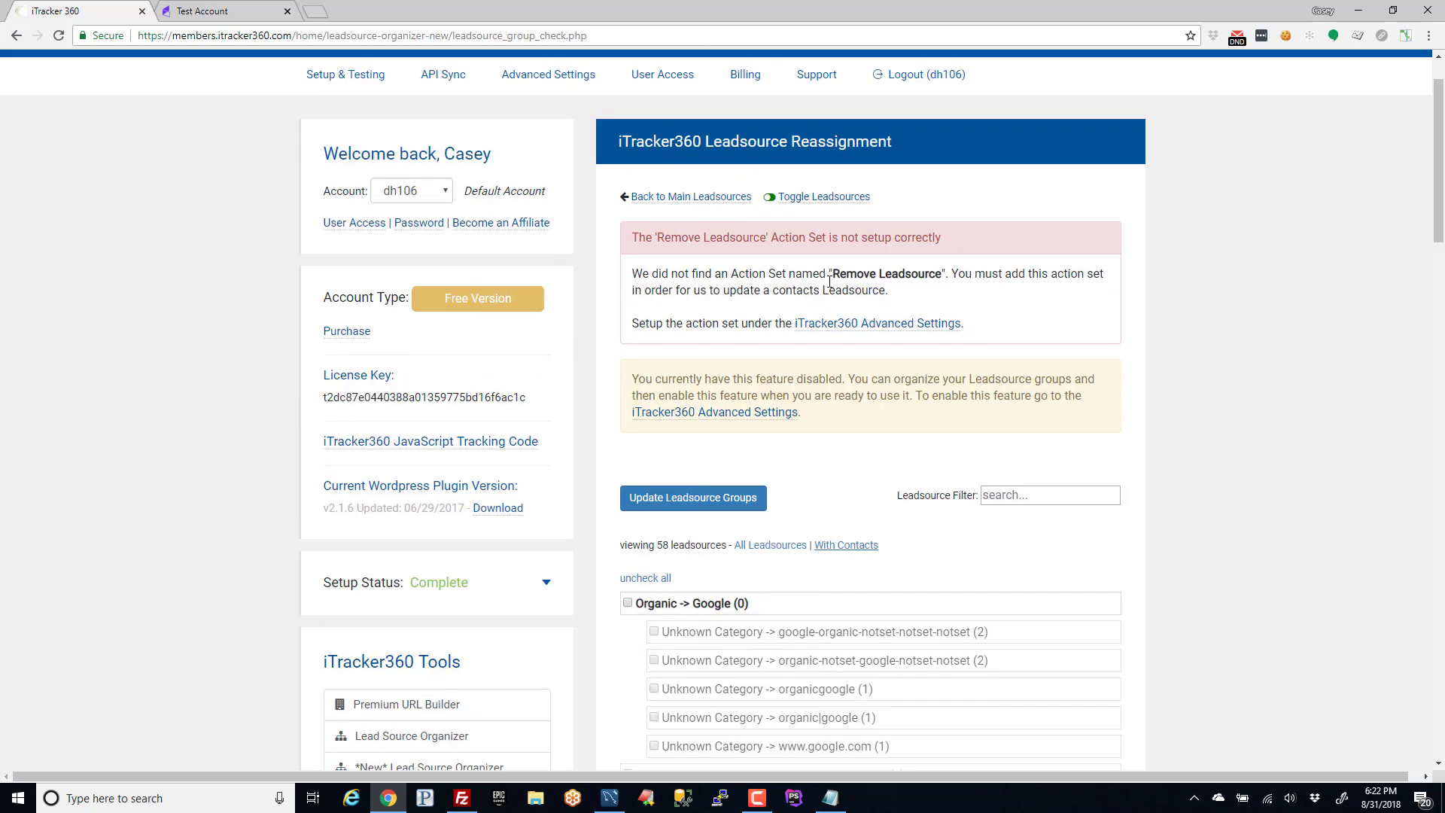
{"action": "left_click_drag", "start_coordinate": [632, 237], "coordinate": [664, 237]}
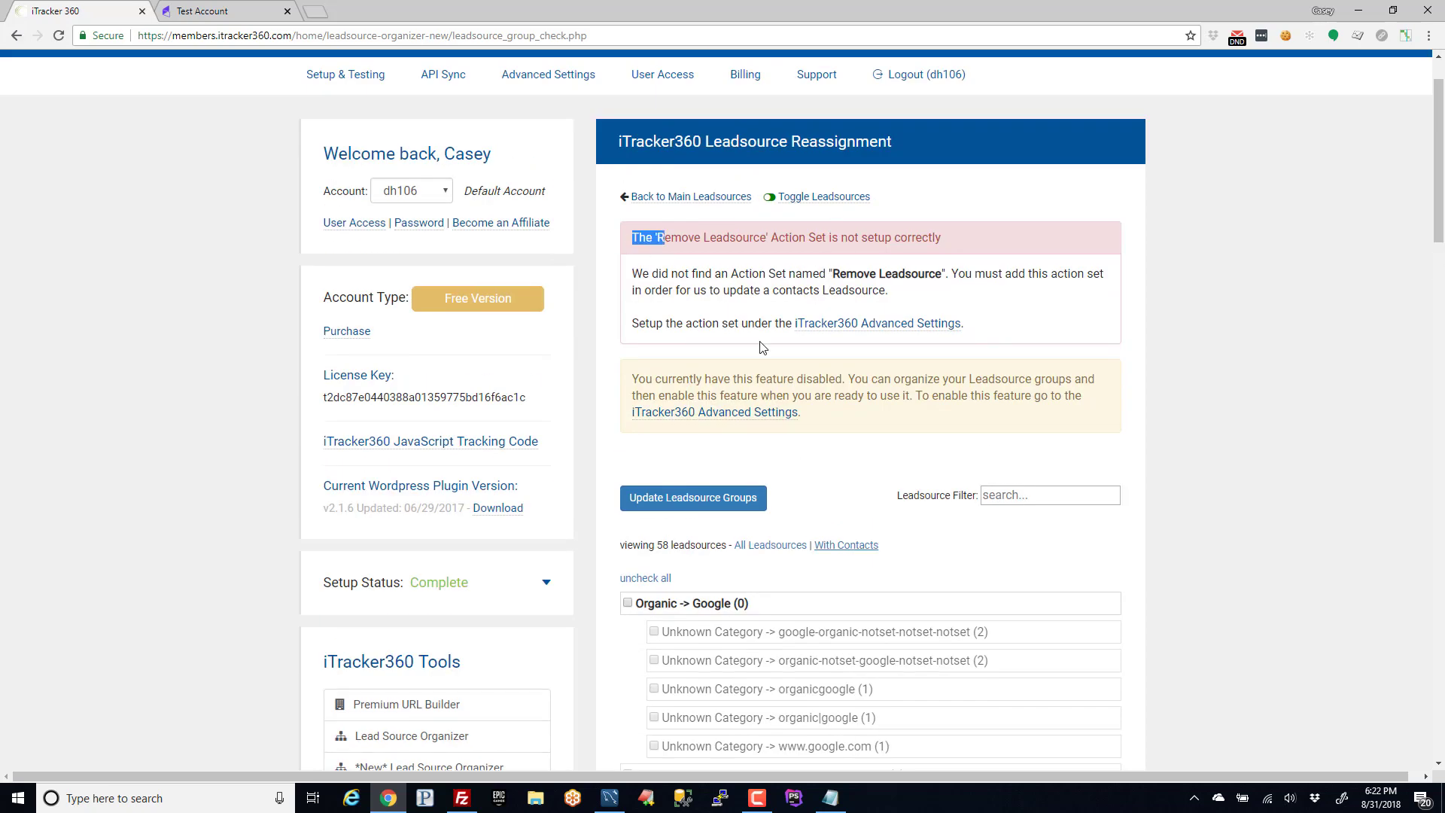
{"action": "left_click", "coordinate": [863, 426]}
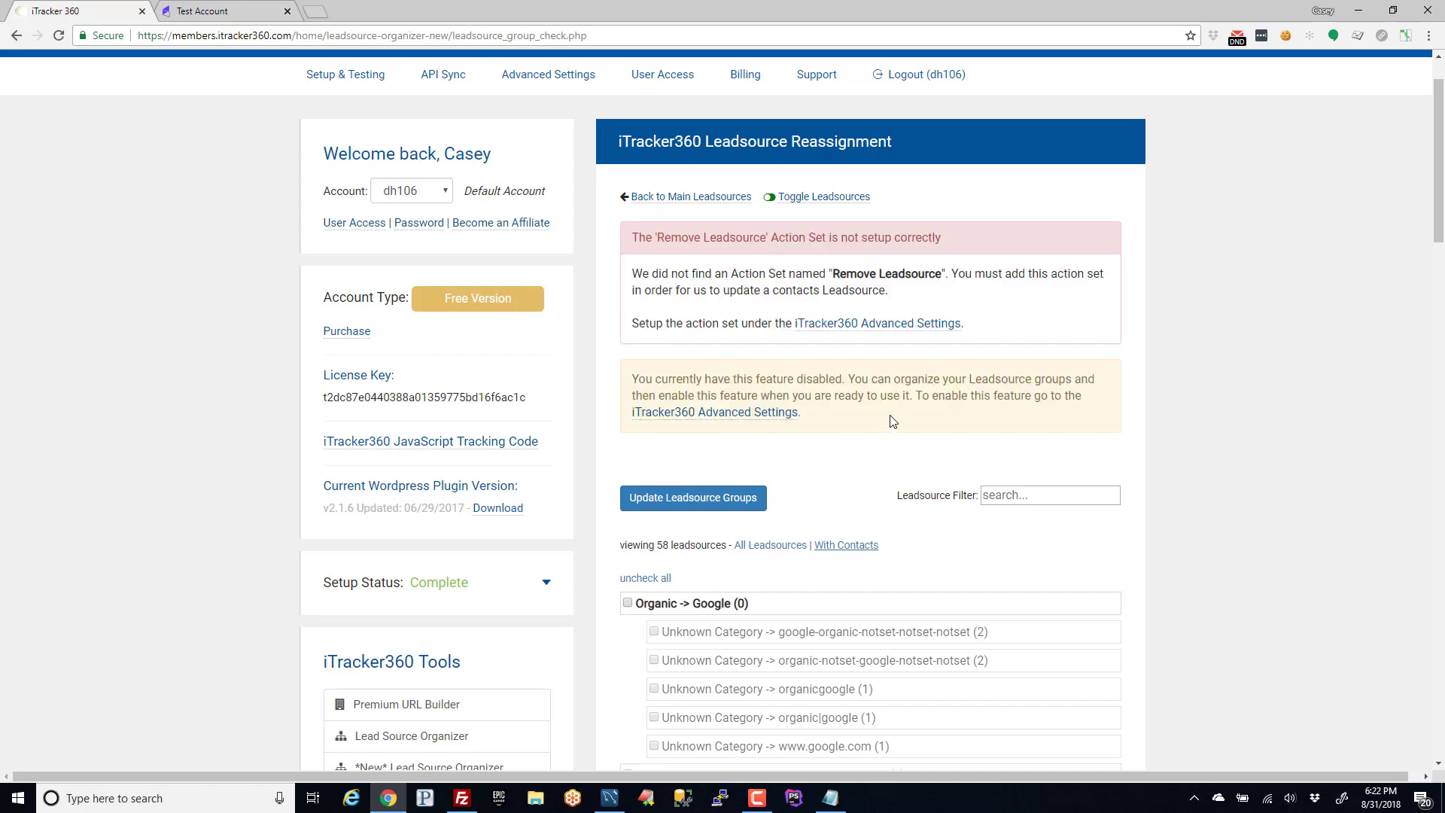